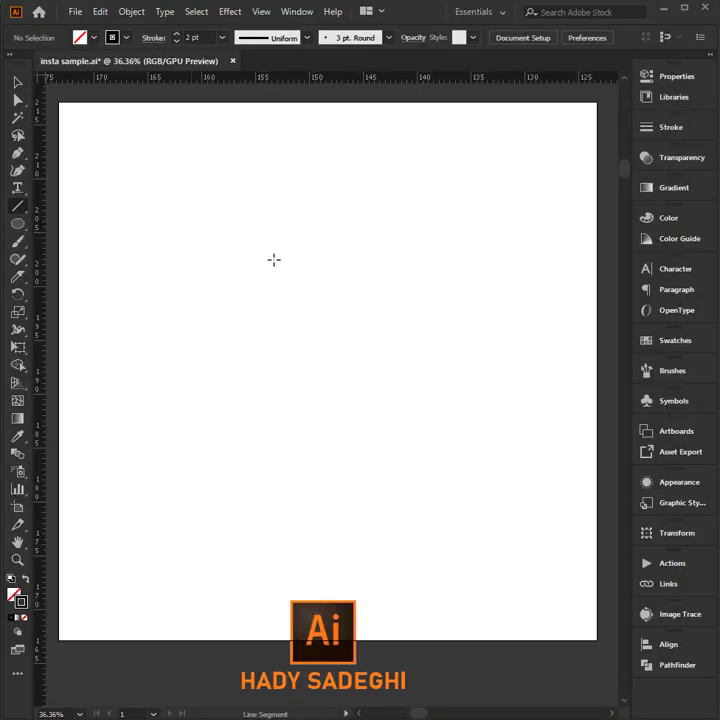
Draw a short vertical 10 pt line with a width profile tapering to a point
drag(308, 243, 308, 301)
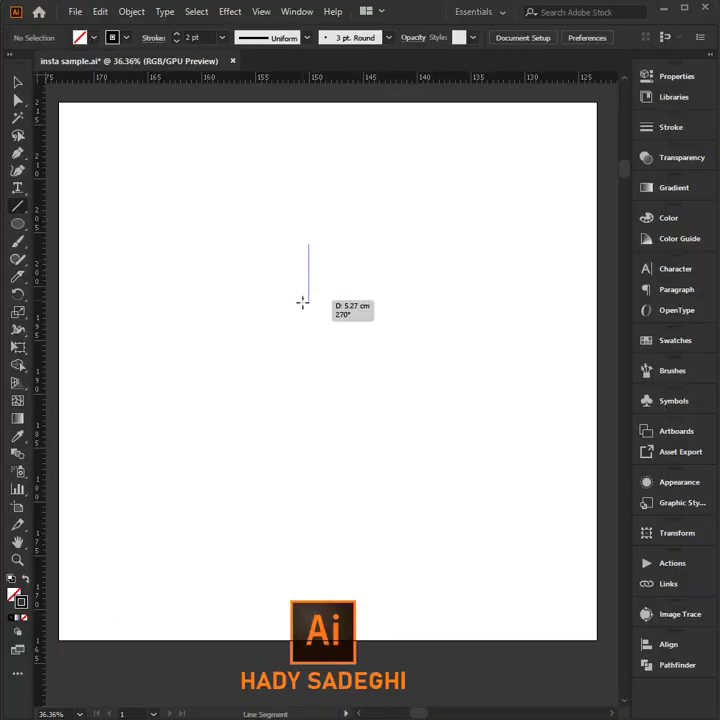
click(176, 37)
text(10)
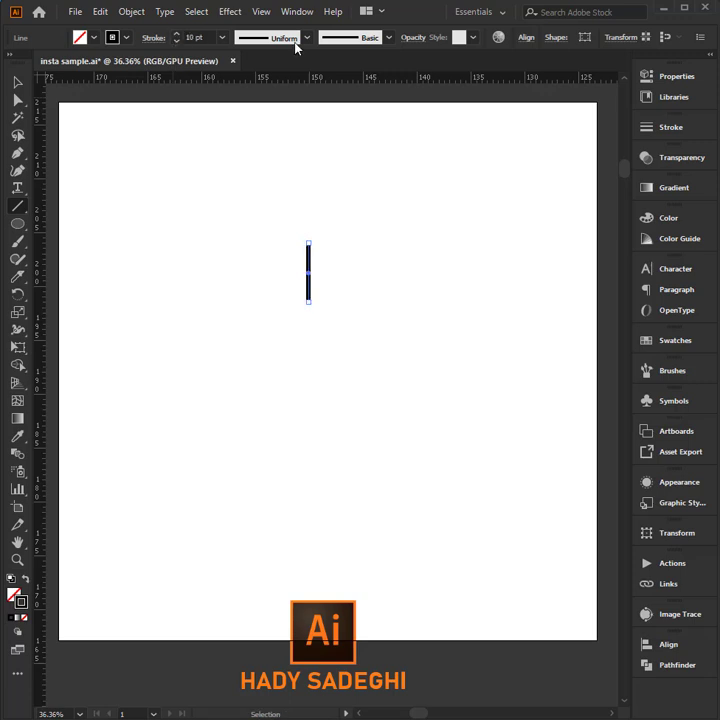
click(296, 44)
click(265, 156)
click(18, 84)
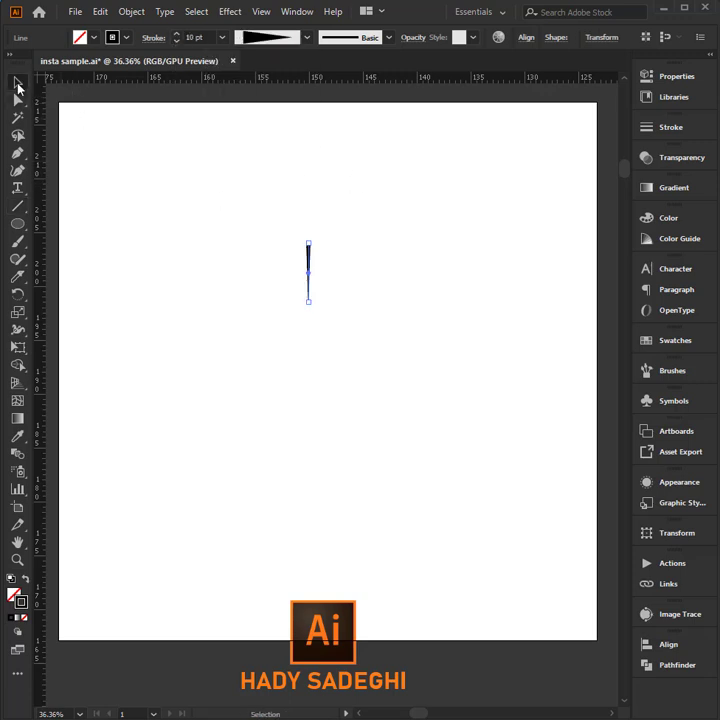
key(a)
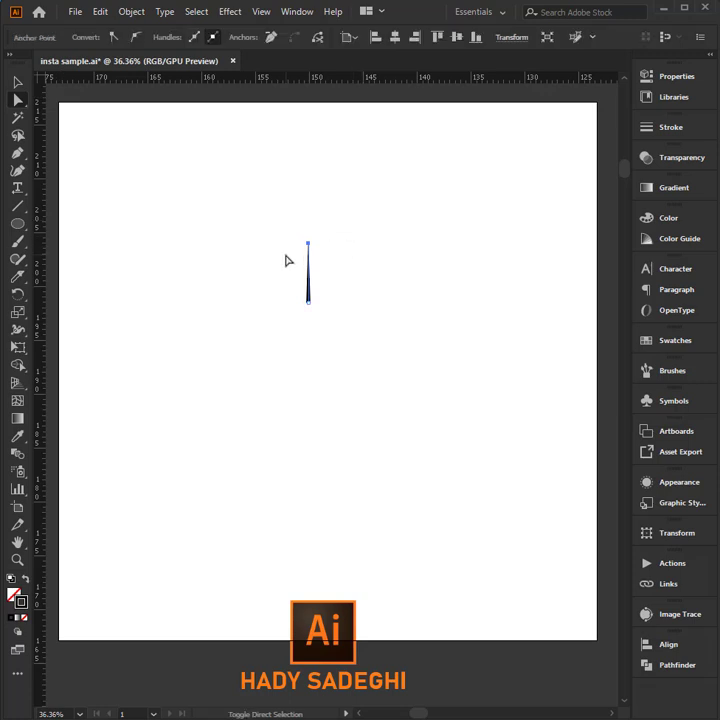
mouse_move(308, 255)
mouse_down()
mouse_move(308, 266)
mouse_move(215, 213)
mouse_up()
key(v)
Drag the tapered line into Brushes and save it as a new Pattern Brush
click(672, 370)
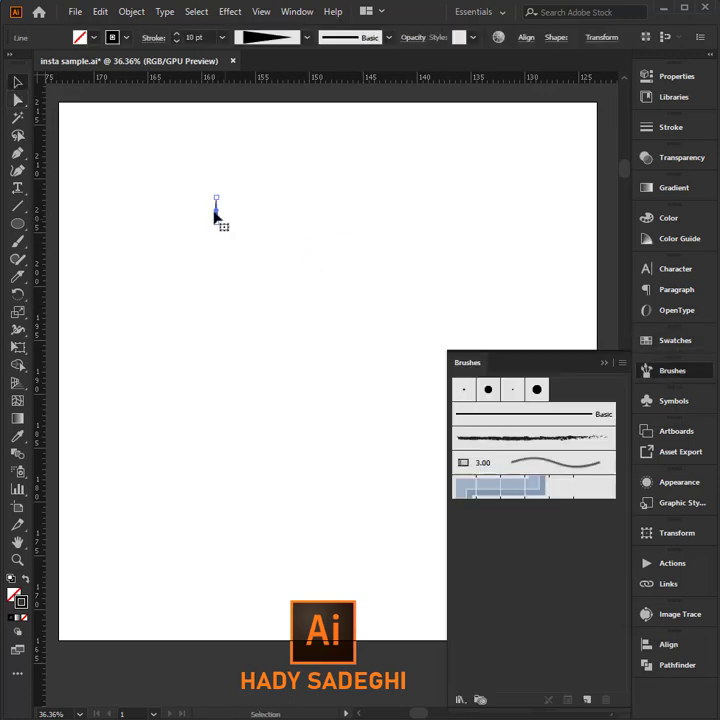
click(211, 228)
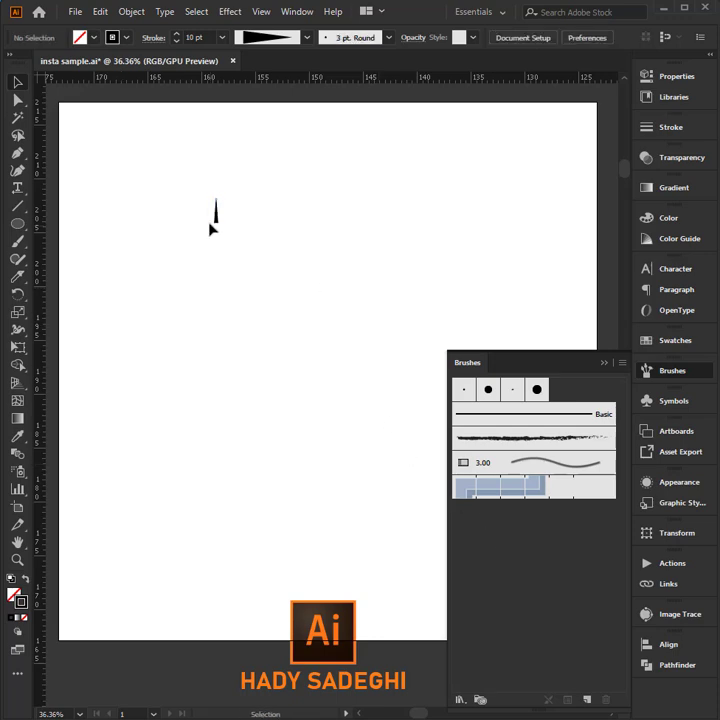
drag(217, 220, 520, 540)
click(333, 283)
click(323, 306)
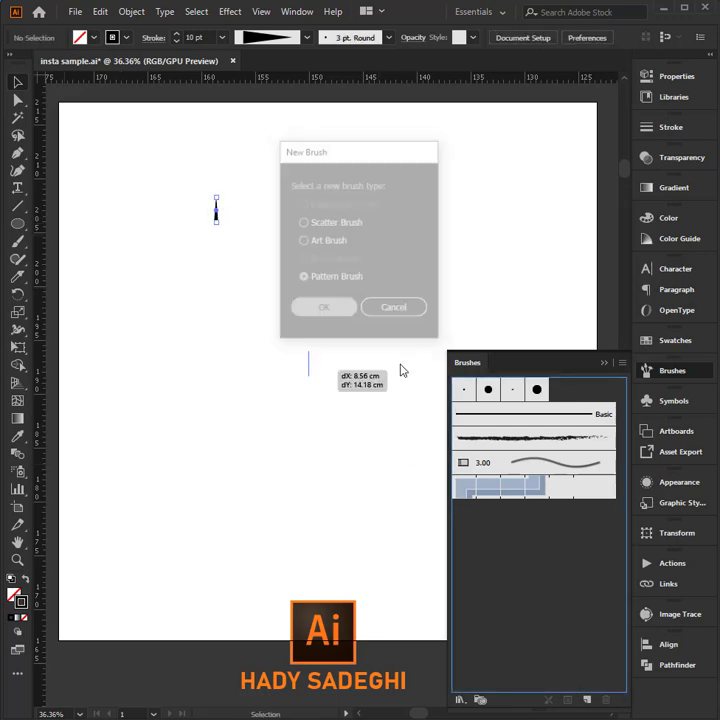
drag(591, 119, 427, 117)
click(564, 514)
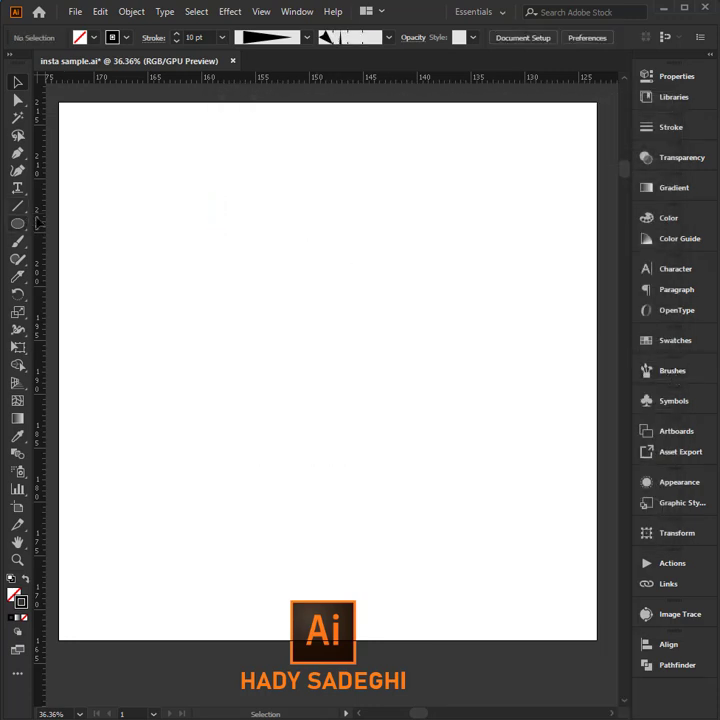
Draw a large circle and centre it horizontally and vertically on the artboard
click(18, 224)
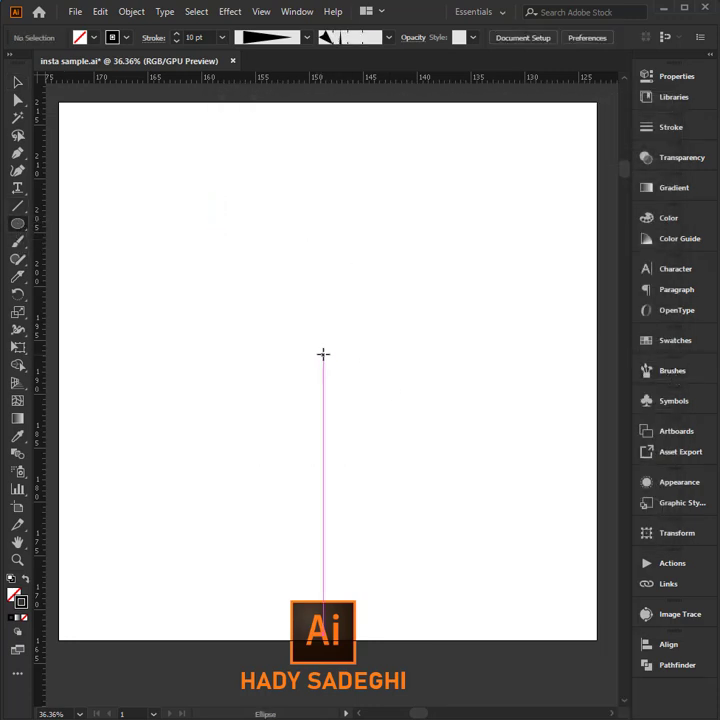
mouse_move(325, 352)
mouse_down()
mouse_move(283, 473)
mouse_move(109, 206)
mouse_up()
key(v)
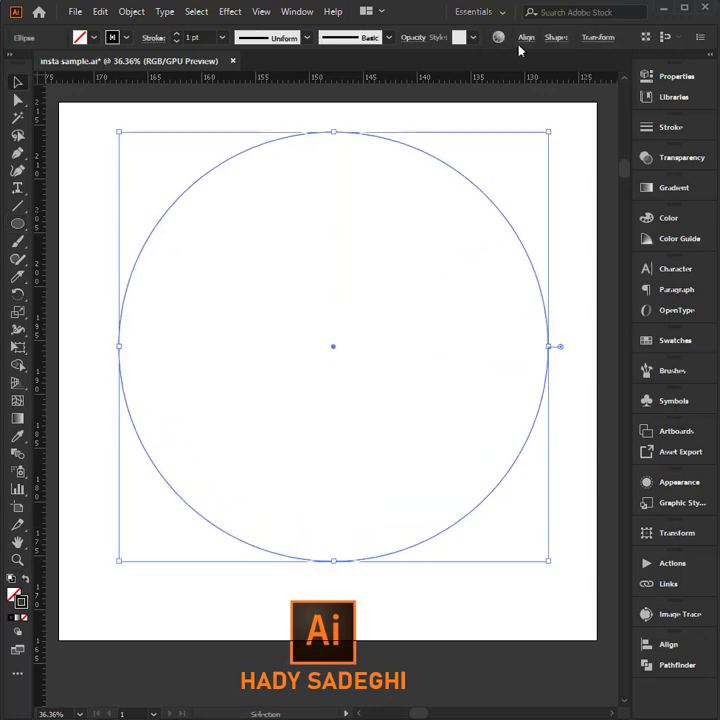
click(526, 37)
click(401, 79)
click(497, 79)
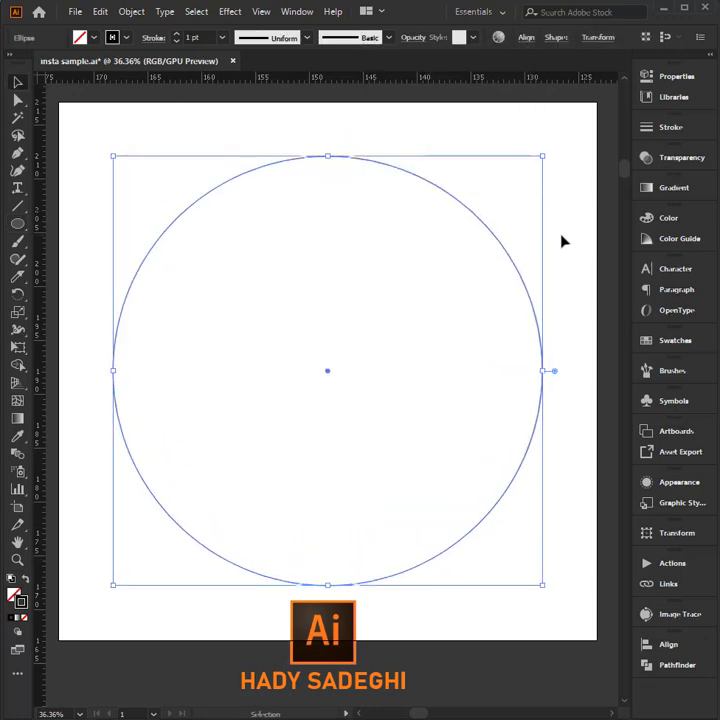
Apply the new spike pattern brush to the circle's stroke
click(177, 36)
click(672, 371)
click(494, 513)
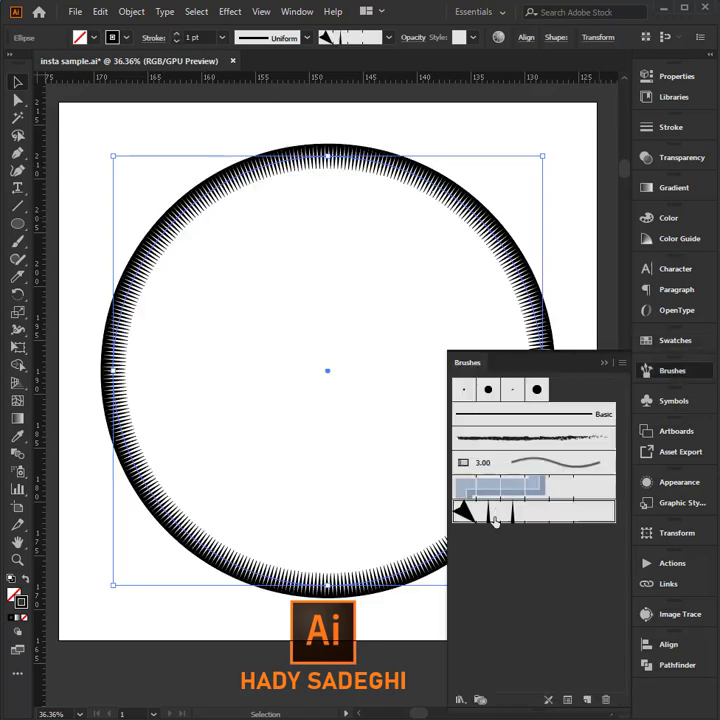
Set the pattern brush to Flip Across, 57% scale and 92% spacing, and apply it
double_click(492, 518)
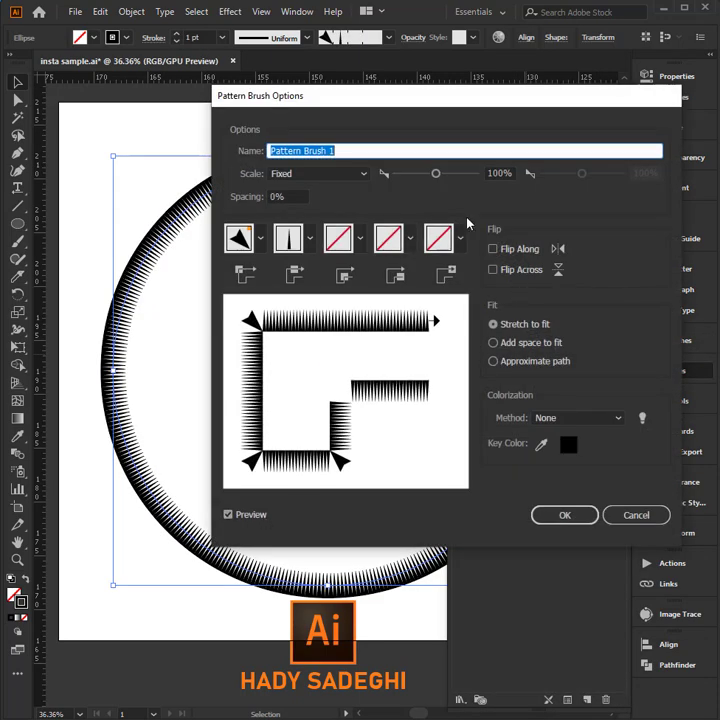
click(519, 249)
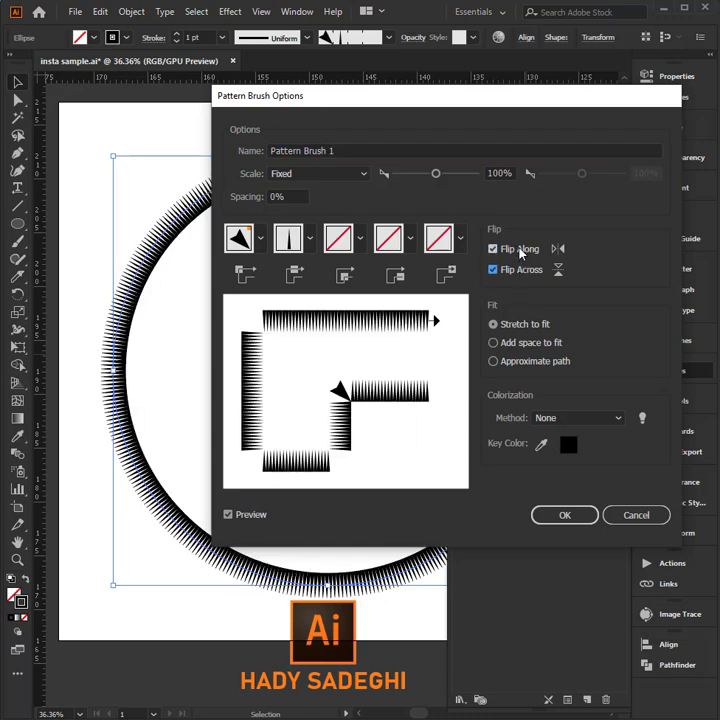
drag(460, 104, 550, 106)
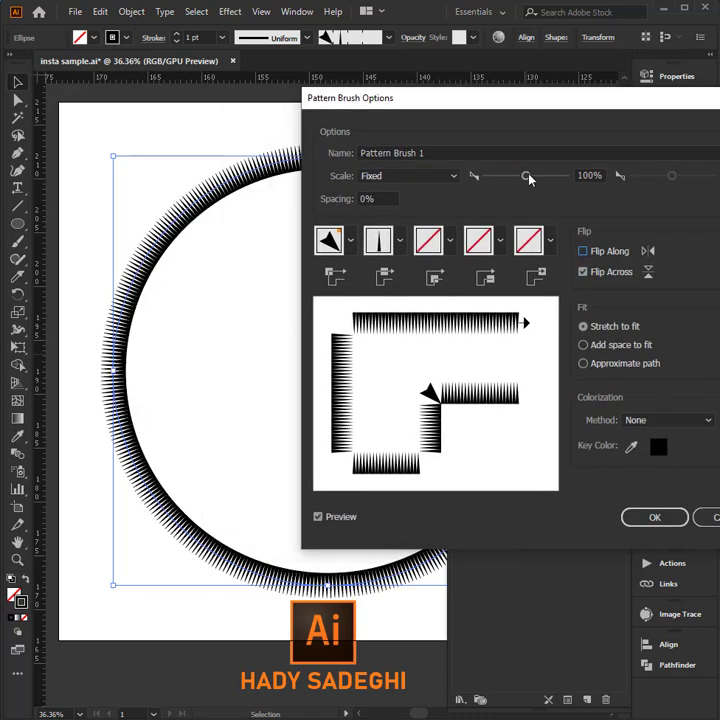
drag(527, 176, 509, 176)
click(370, 198)
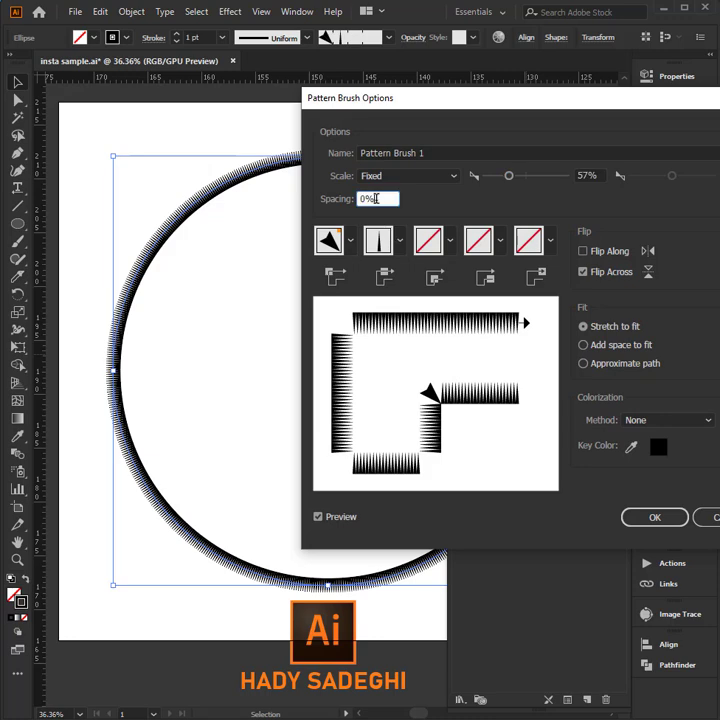
key(Up)
key(Up)
key(Up)
key(Up)
key(Up)
key(Up)
key(Up)
key(Up)
key(Up)
key(Up)
key(Up)
key(Up)
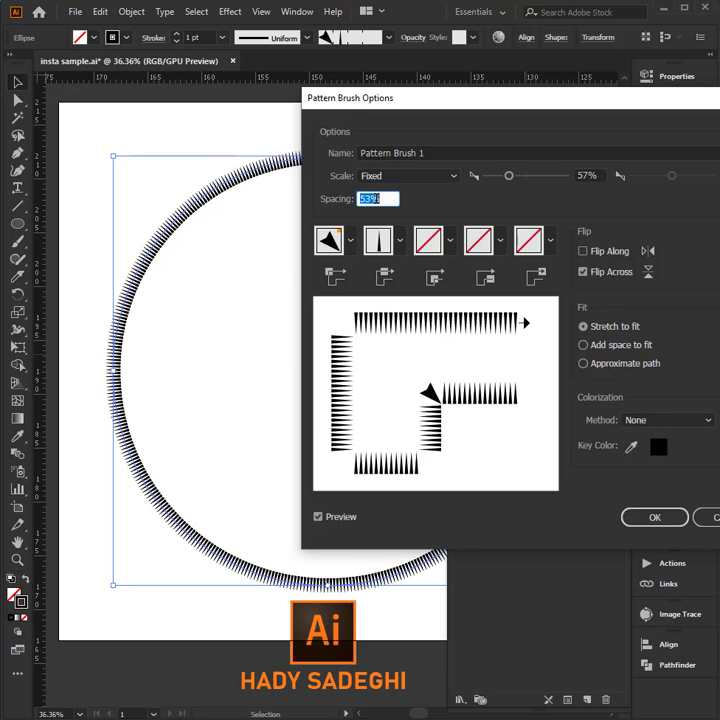
key(Up)
key(Up)
key(Up)
key(Up)
key(Up)
key(Up)
key(Up)
key(Up)
key(Up)
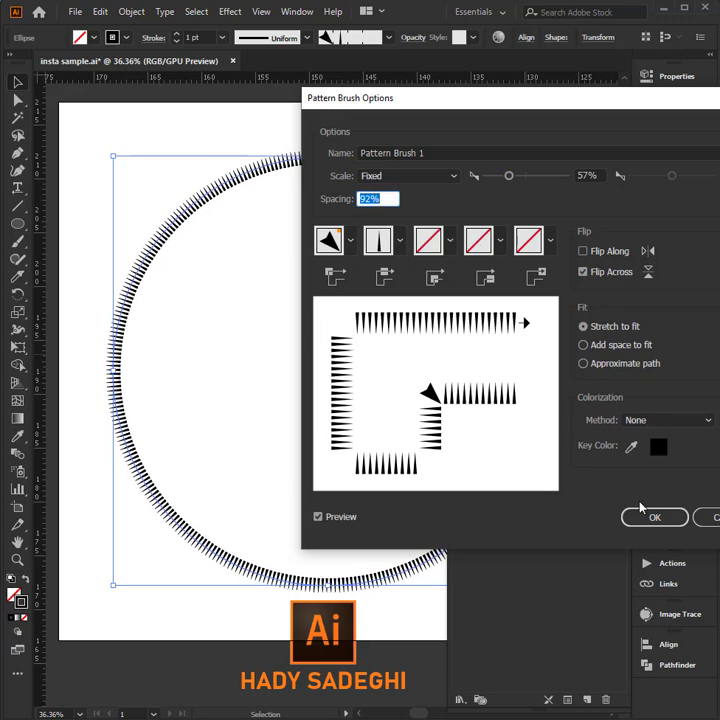
click(643, 512)
click(346, 391)
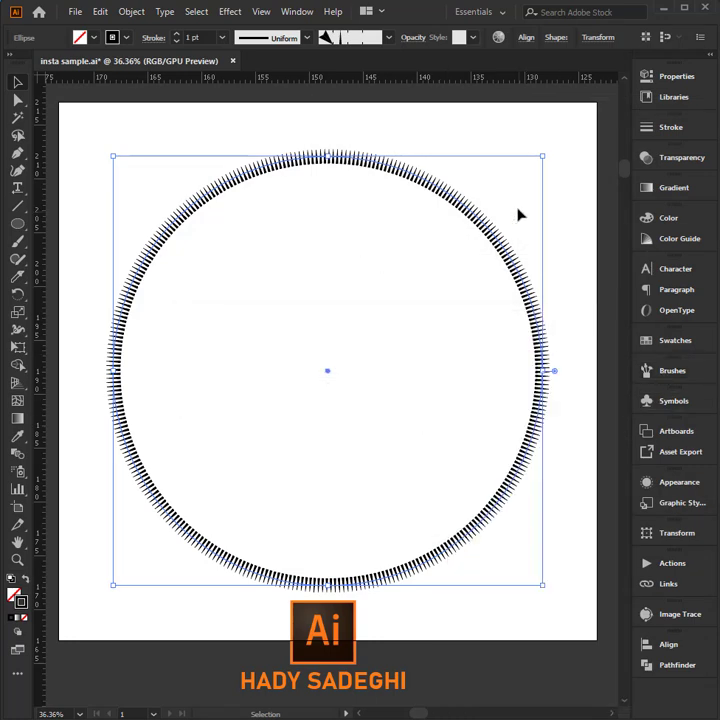
click(545, 236)
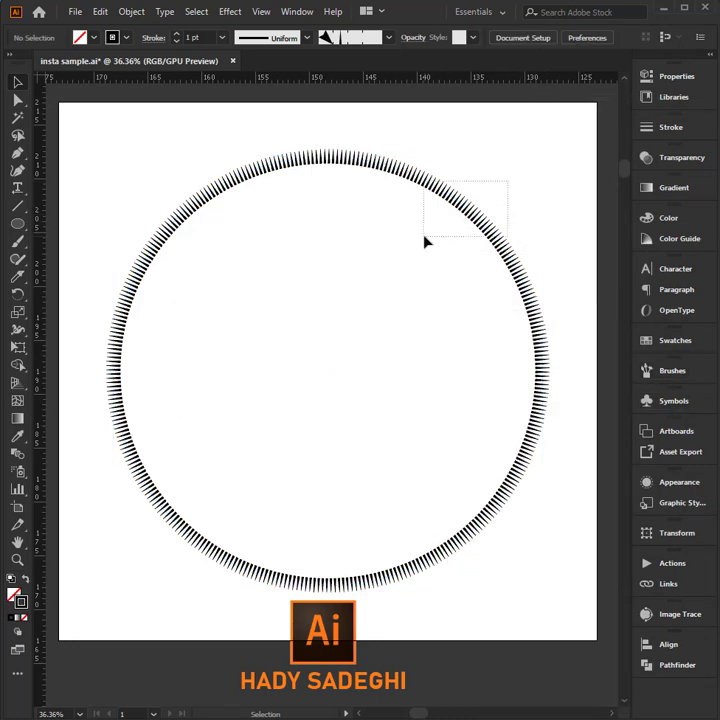
Draw a centred circle inside the tick ring and fill it black
click(29, 222)
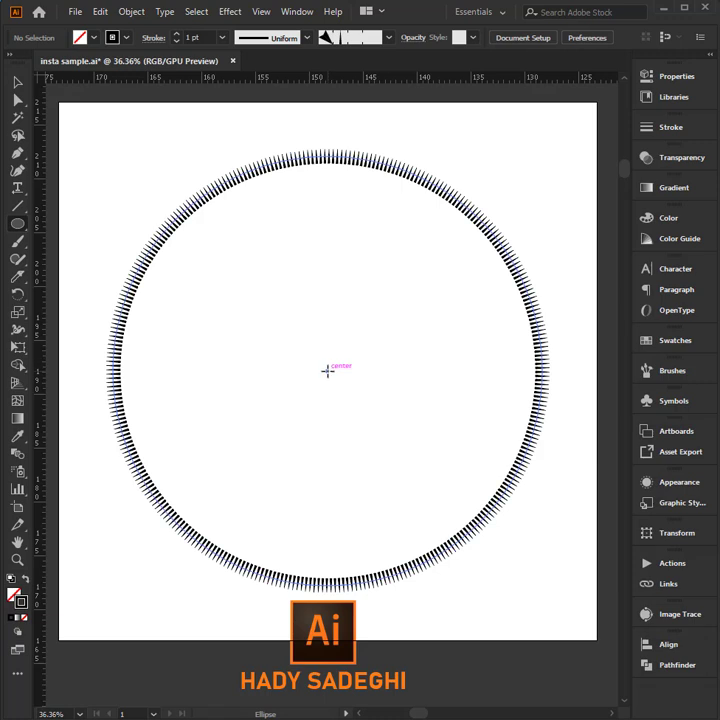
mouse_move(328, 371)
mouse_down()
mouse_move(282, 567)
mouse_move(317, 573)
mouse_up()
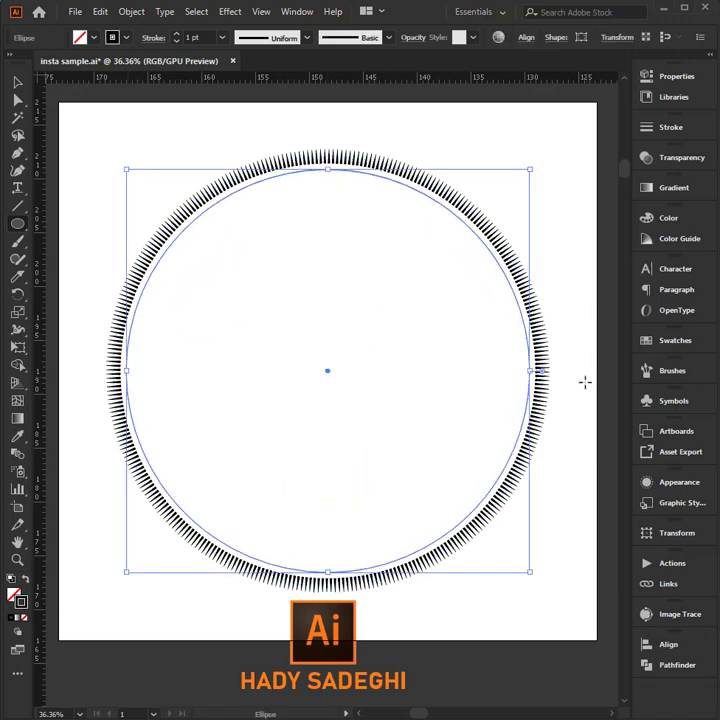
click(676, 341)
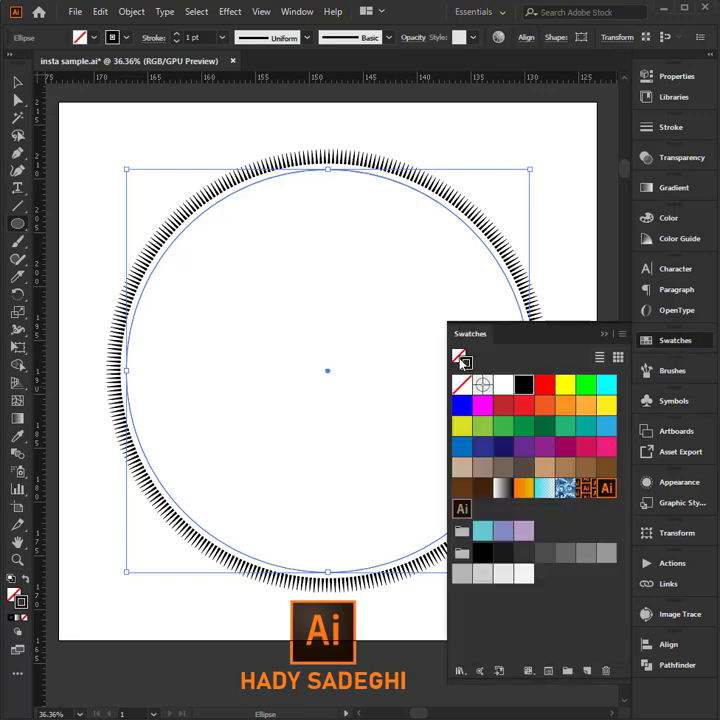
click(524, 384)
click(670, 341)
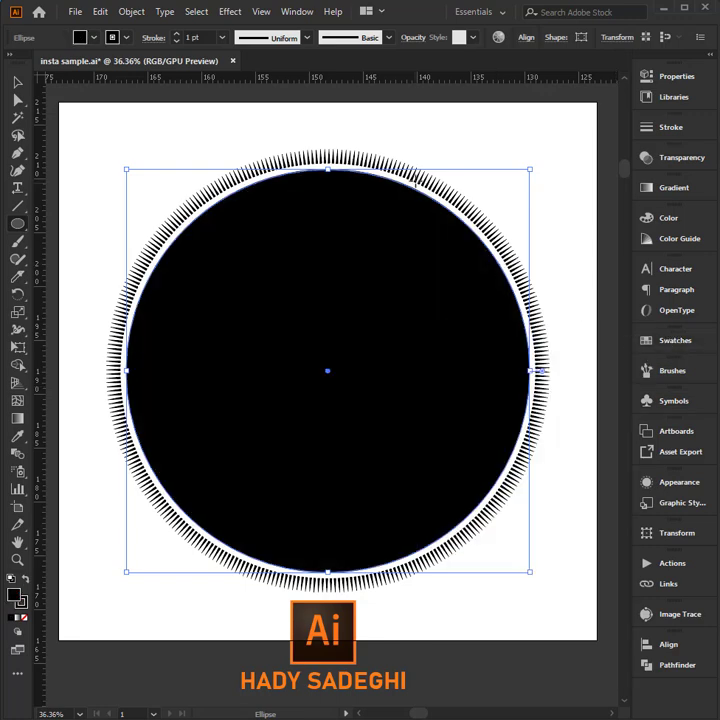
Alt-drag a smaller concentric copy and fill it white with the Eyedropper
click(20, 84)
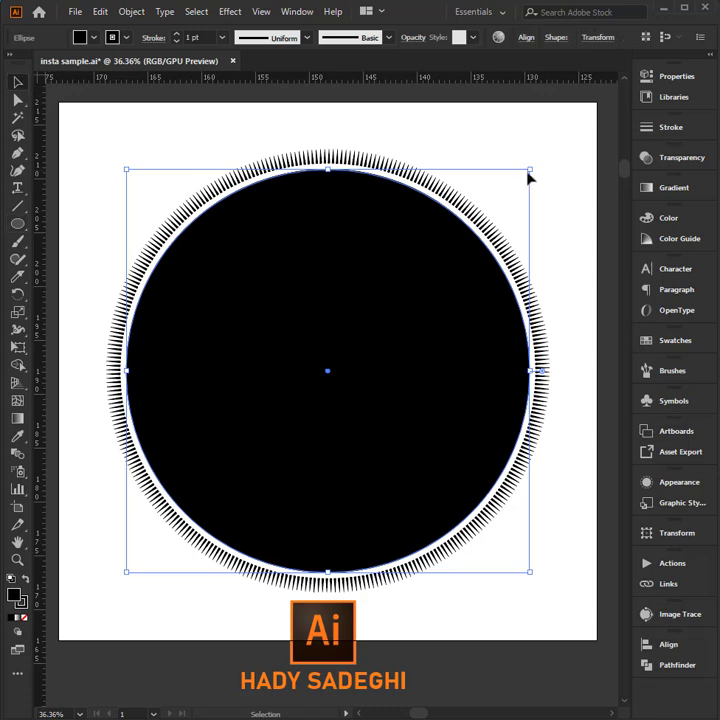
drag(529, 170, 517, 192)
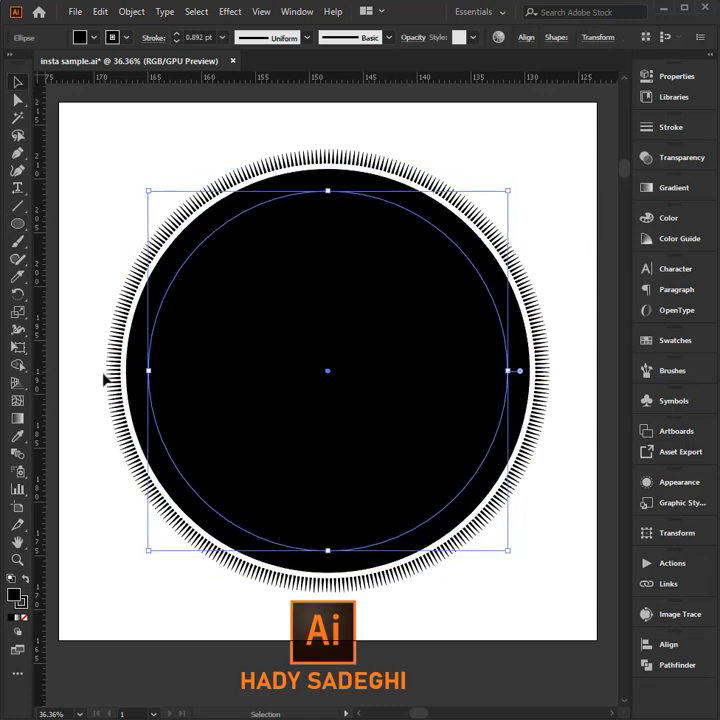
click(17, 437)
click(93, 108)
Enlarge the white inner circle and turn its white fill into a white outline
key(v)
click(499, 151)
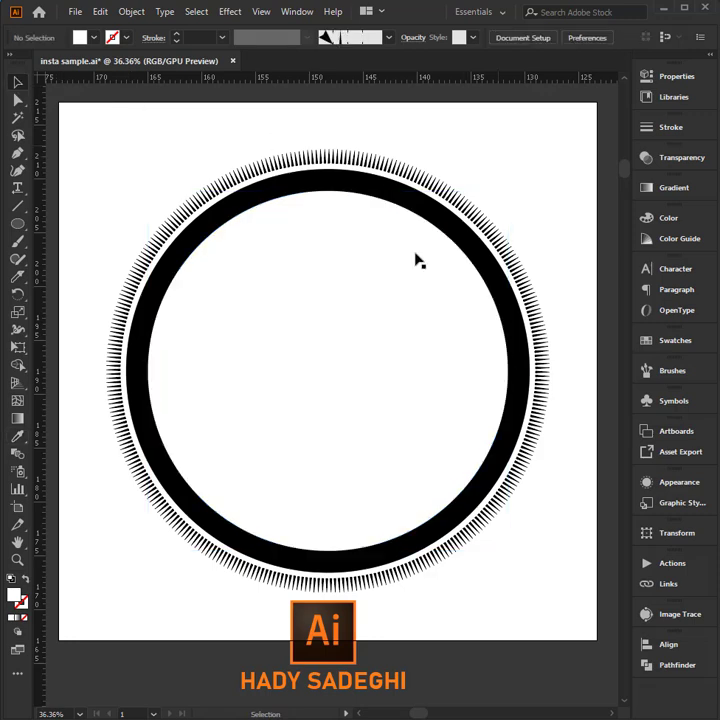
click(415, 260)
drag(509, 192, 519, 181)
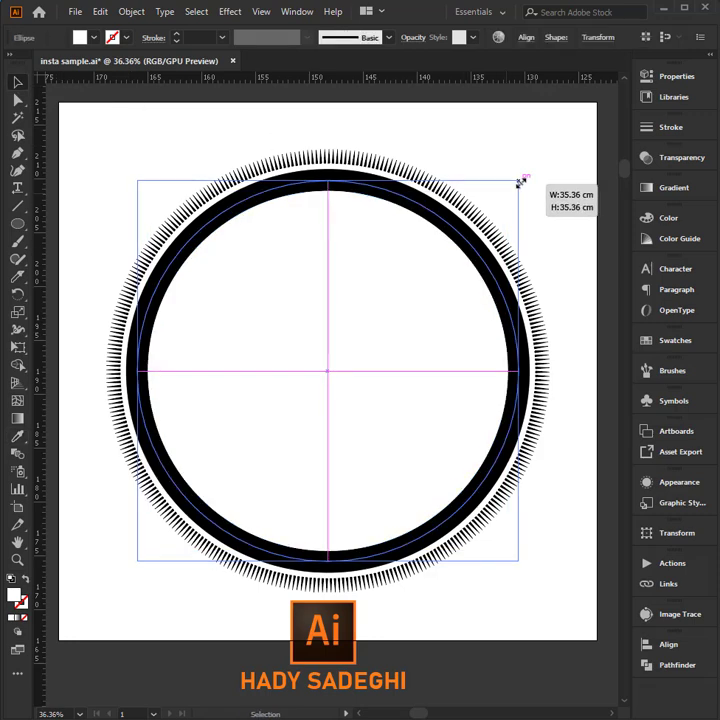
click(663, 340)
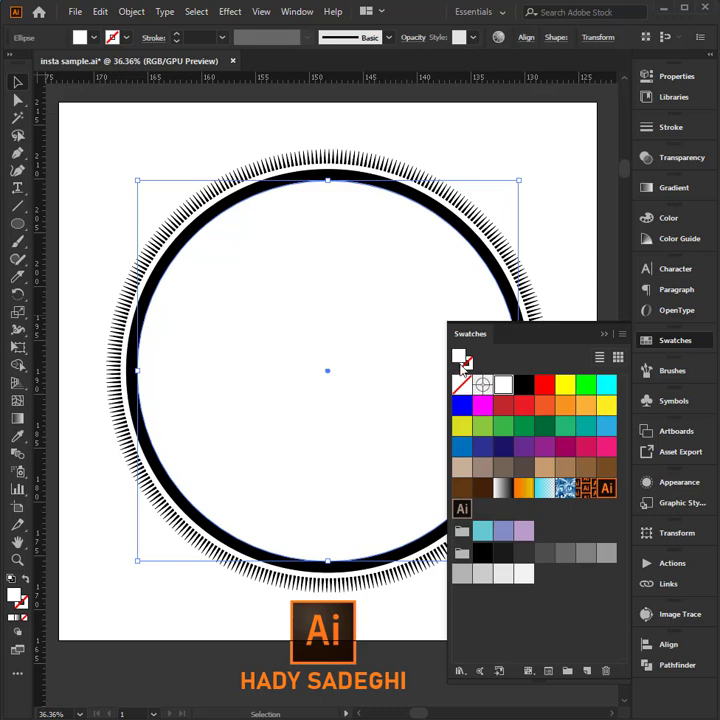
click(464, 359)
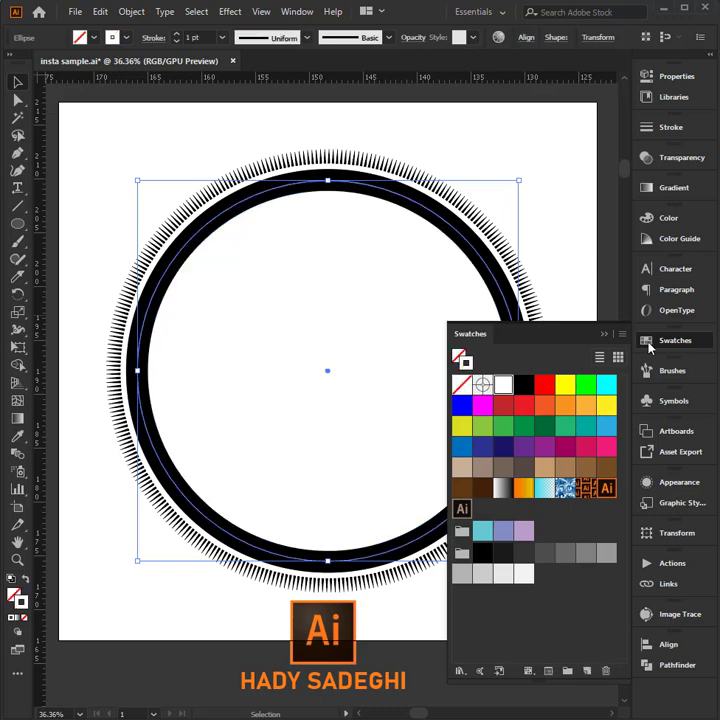
click(677, 345)
click(550, 232)
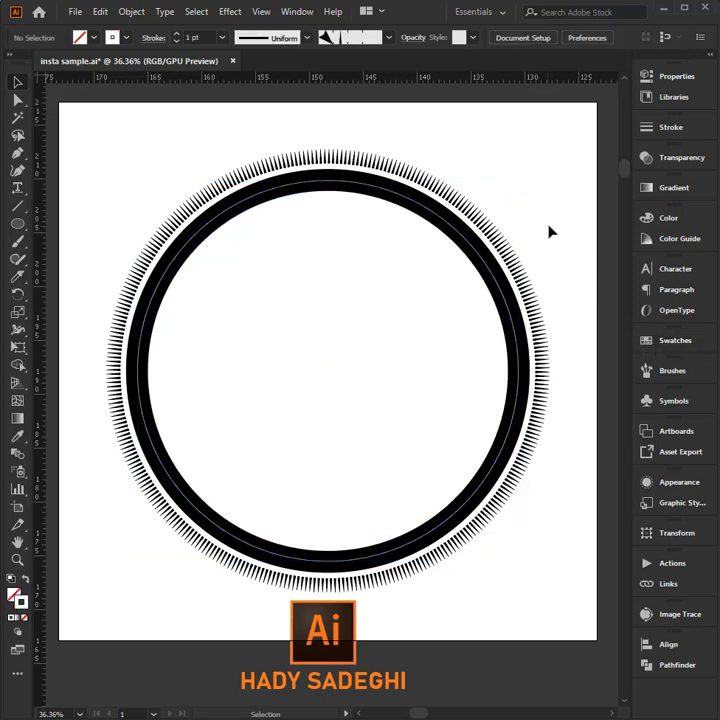
Make the thin circle over the black ring a thicker dashed stroke
key(backslash)
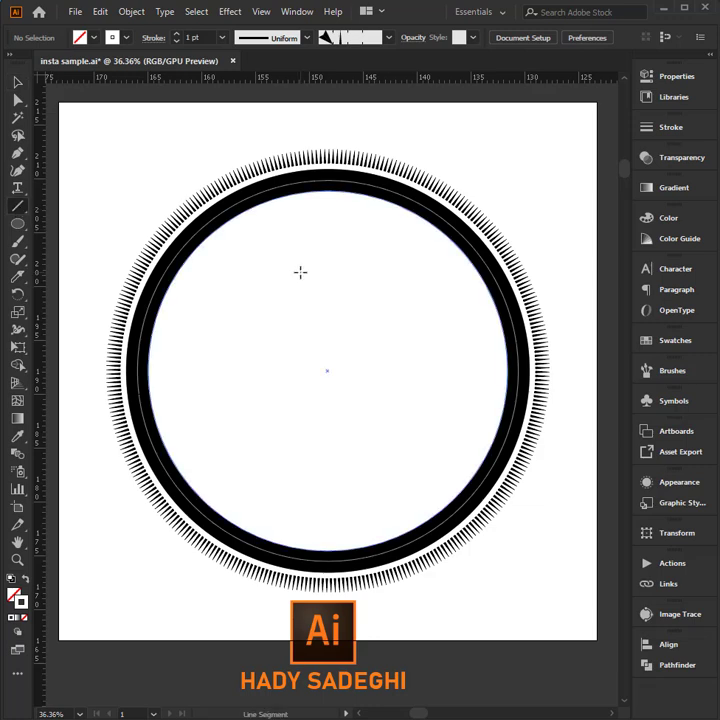
click(18, 82)
click(506, 254)
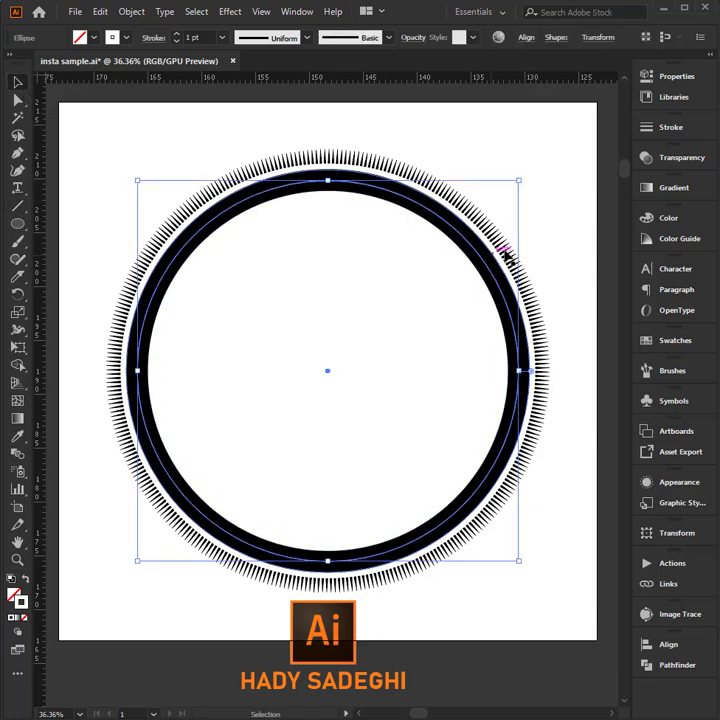
click(666, 128)
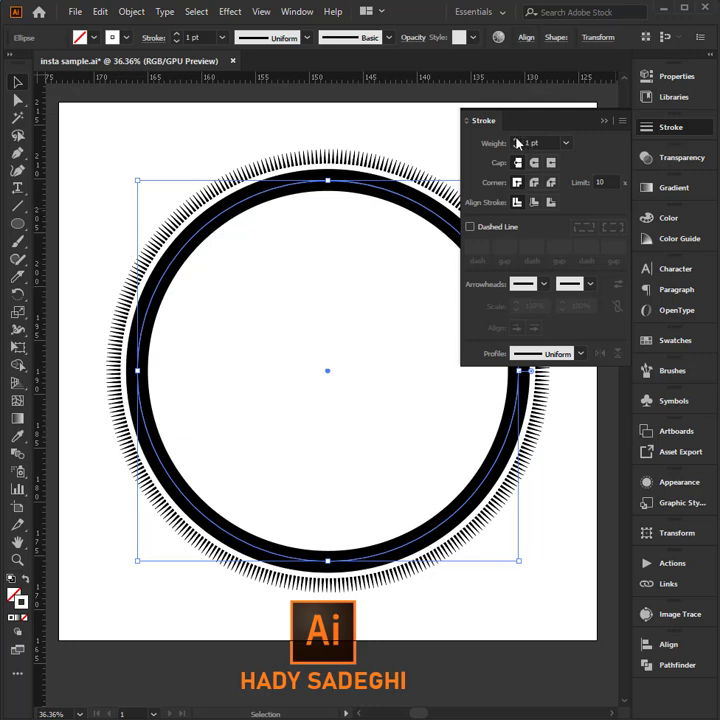
click(470, 227)
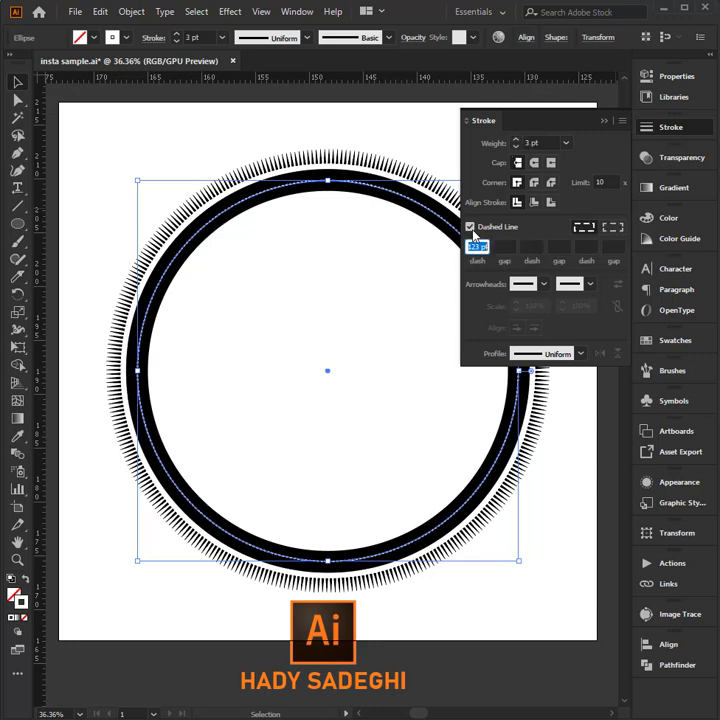
click(536, 143)
key(Up)
key(Up)
key(Up)
key(Up)
key(Up)
key(Up)
key(Up)
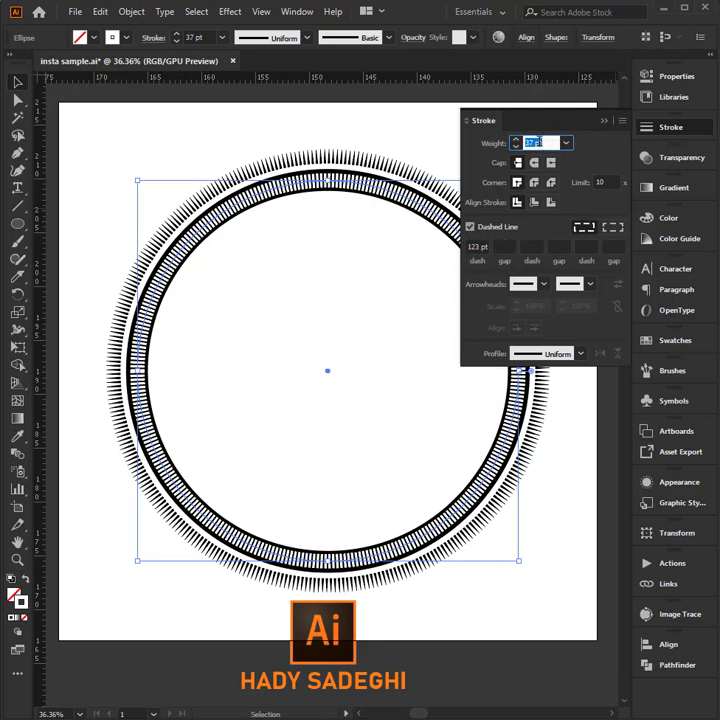
Set the dash length to 3 pt and stroke weight to 28 pt
click(483, 245)
key(Down)
key(Down)
key(Down)
key(Down)
key(Down)
key(Down)
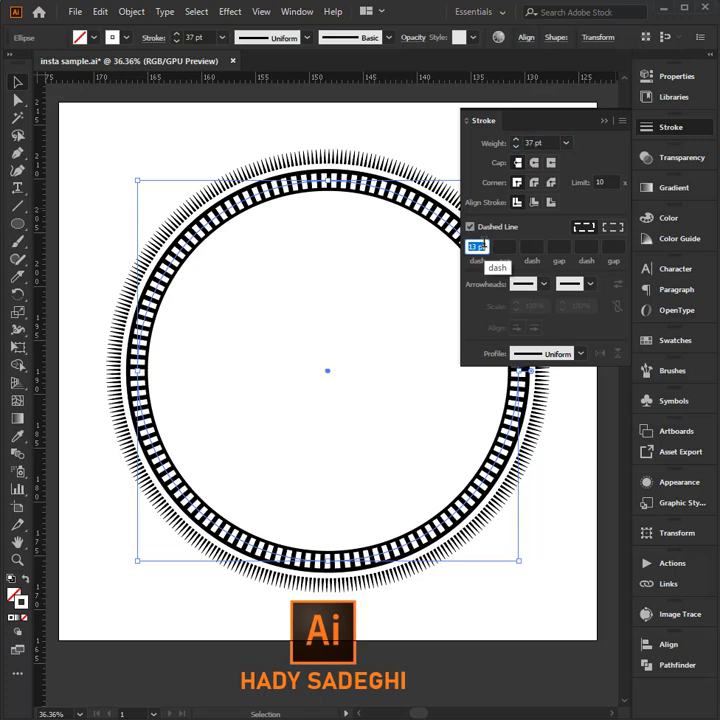
key(Down)
key(Down)
key(Down)
click(541, 143)
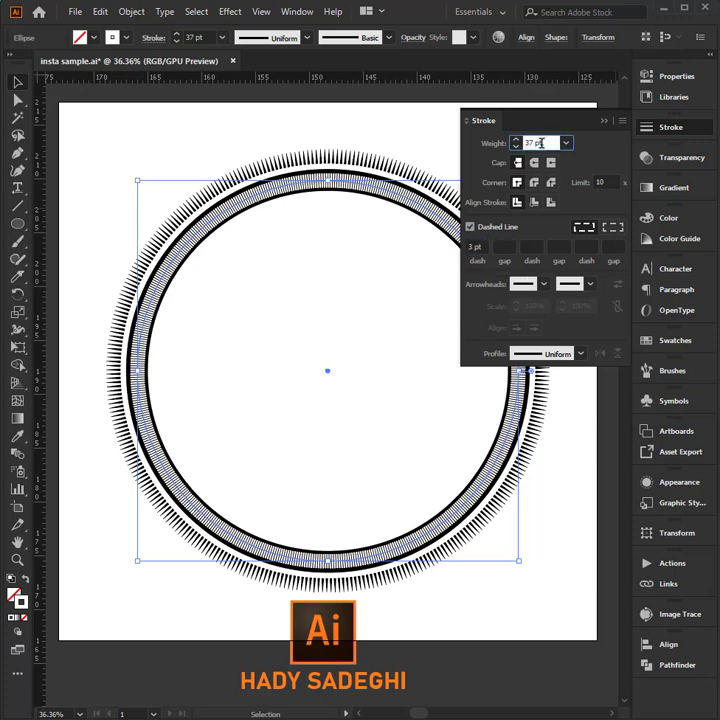
key(Down)
key(Down)
key(Down)
key(Down)
key(Down)
key(Down)
key(Return)
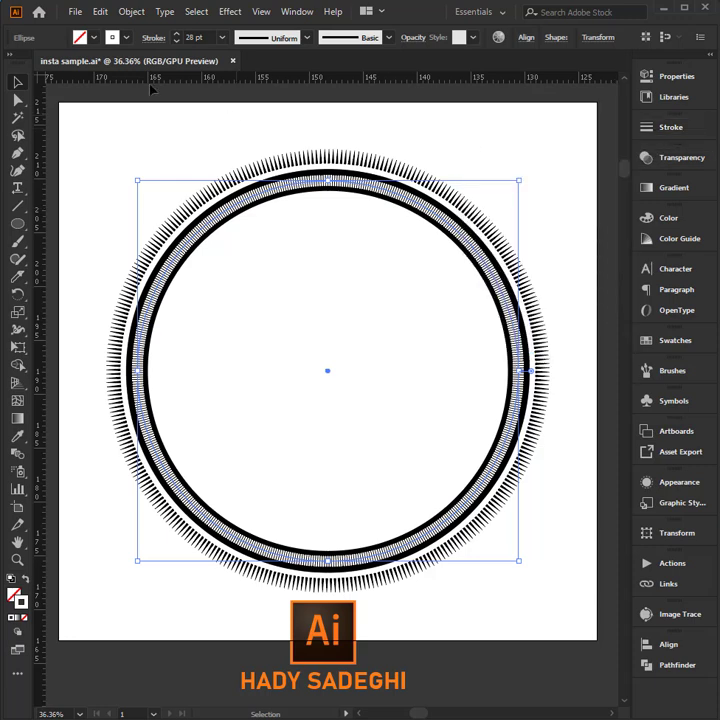
click(556, 155)
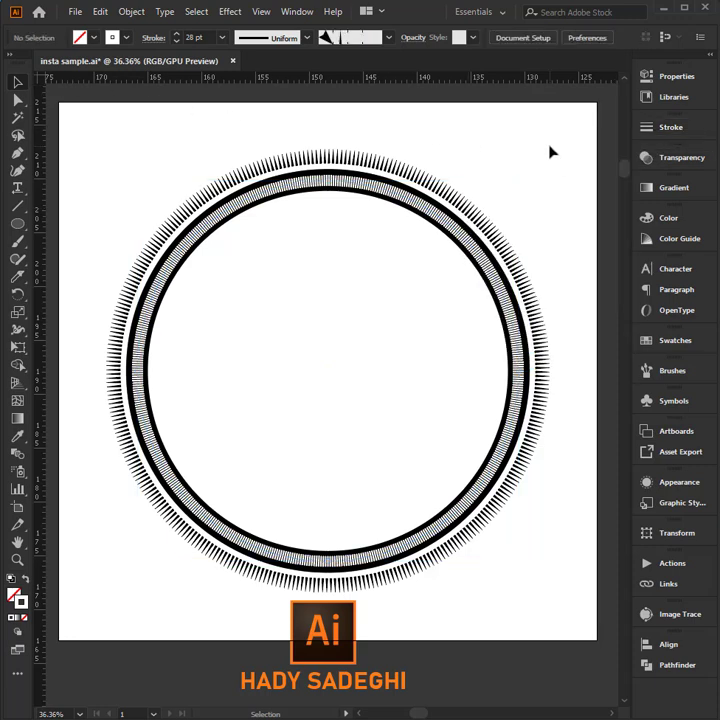
click(481, 252)
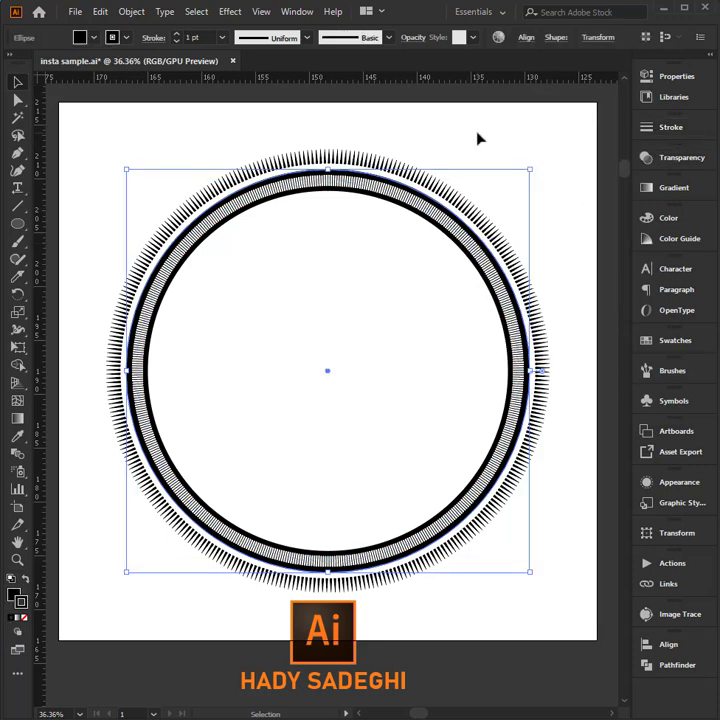
click(477, 138)
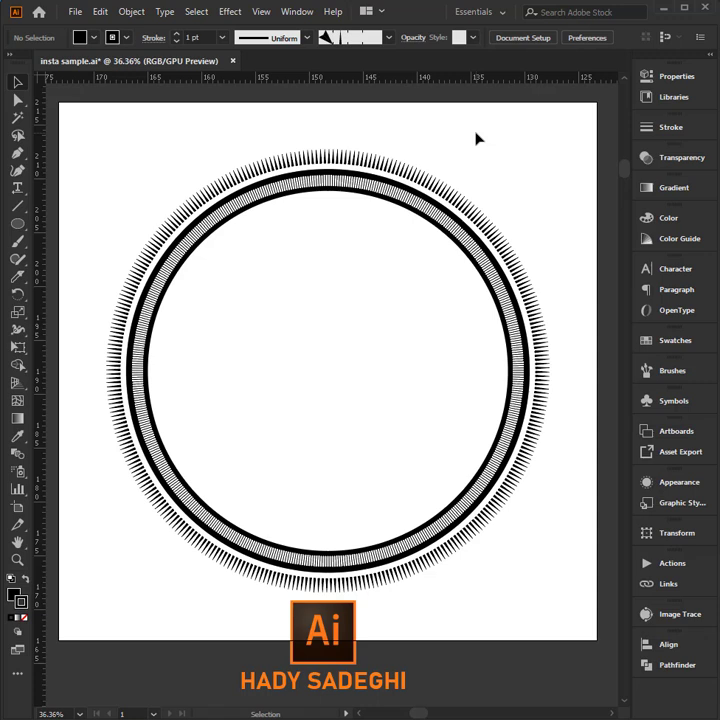
click(431, 265)
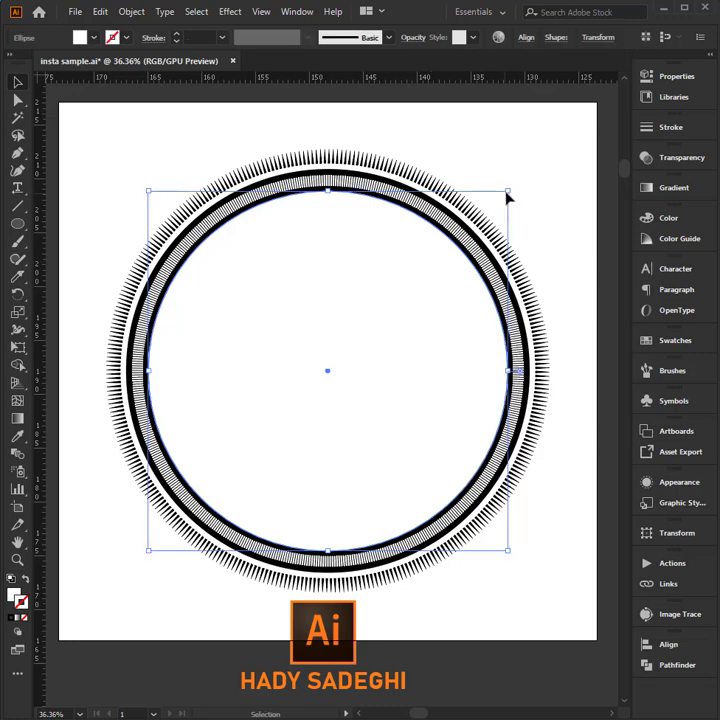
Shrink the white circle to about 30 cm and fill it black
drag(508, 191, 486, 207)
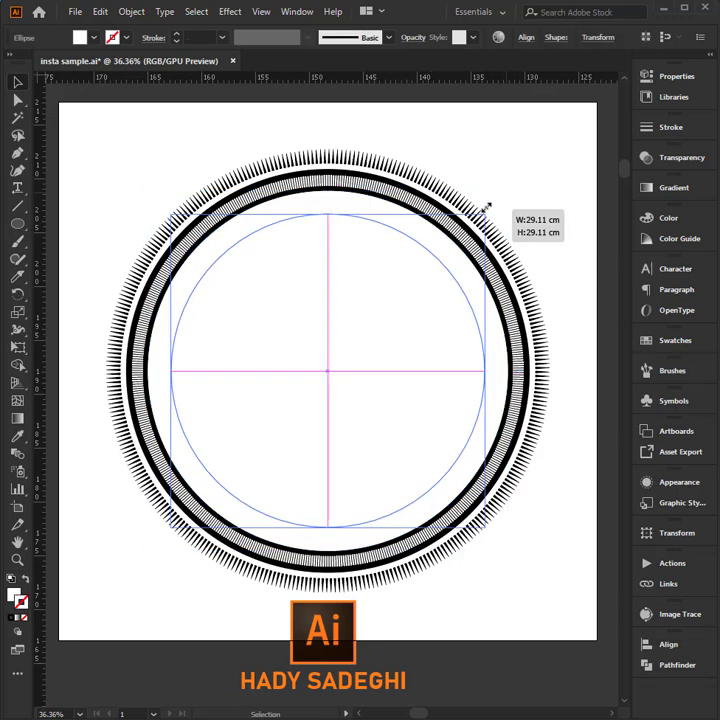
drag(486, 207, 493, 201)
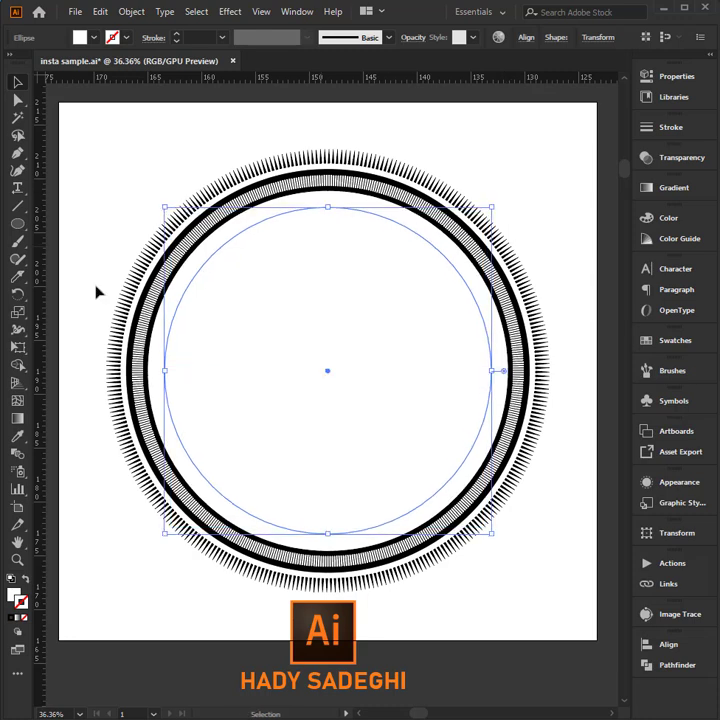
click(668, 344)
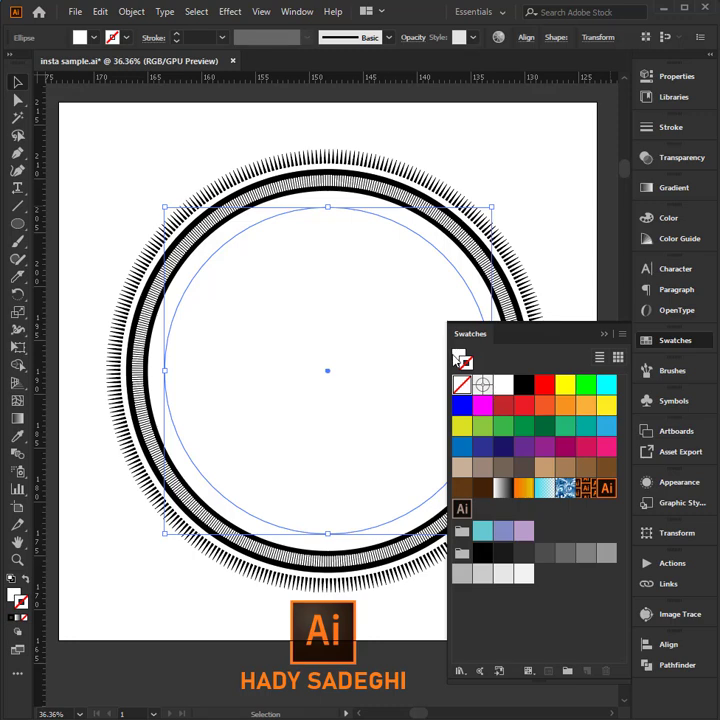
click(526, 383)
click(675, 342)
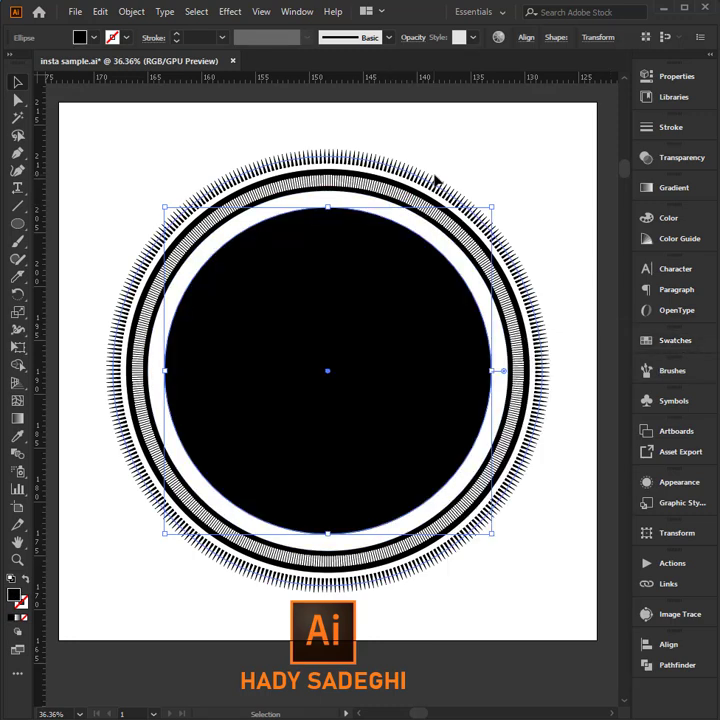
Alt-drag a smaller copy, eyedropper it white, then scale down another copy
key(a)
key(v)
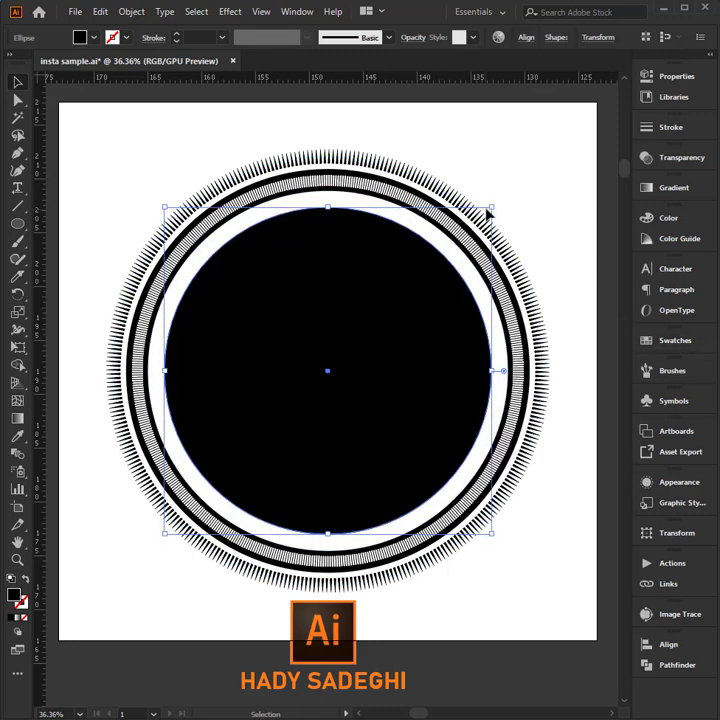
mouse_move(490, 208)
mouse_down()
mouse_move(465, 231)
mouse_move(472, 228)
mouse_up()
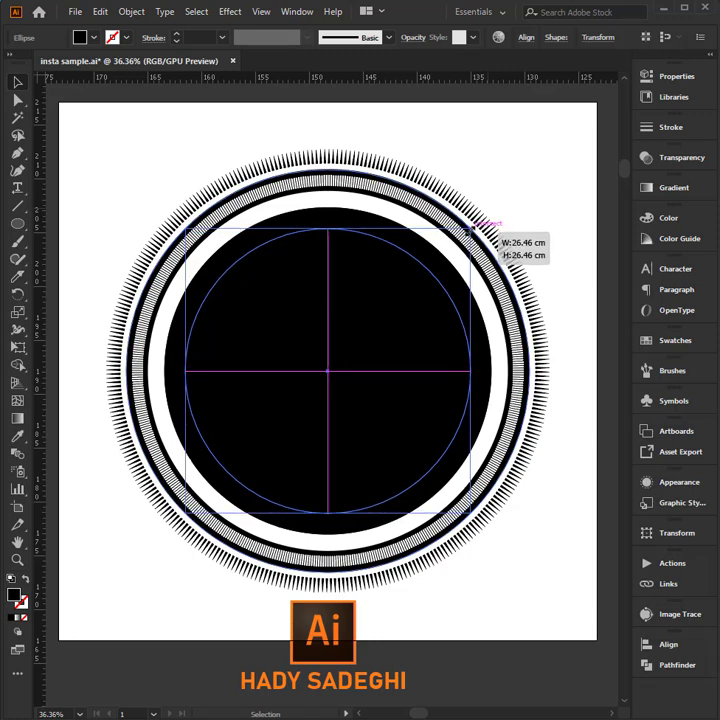
key(i)
click(152, 157)
key(v)
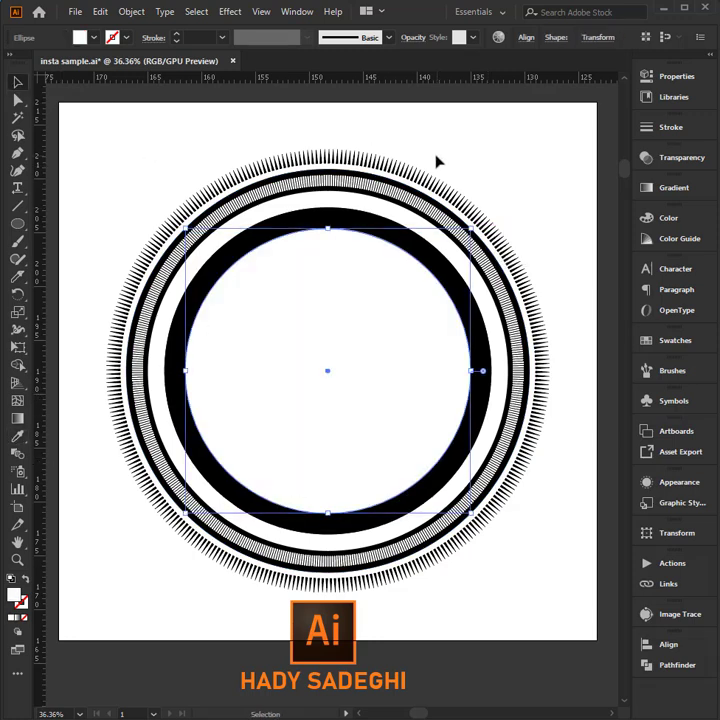
key(a)
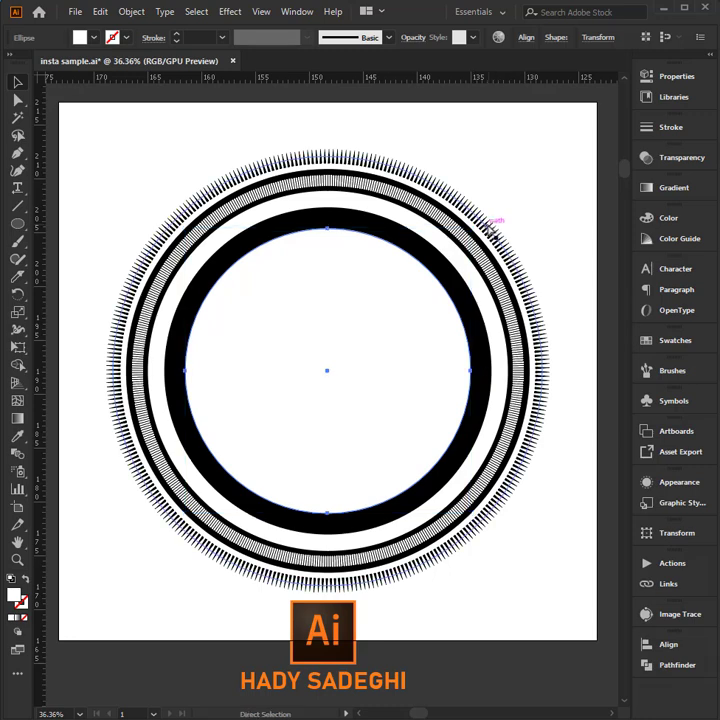
key(v)
drag(470, 229, 457, 236)
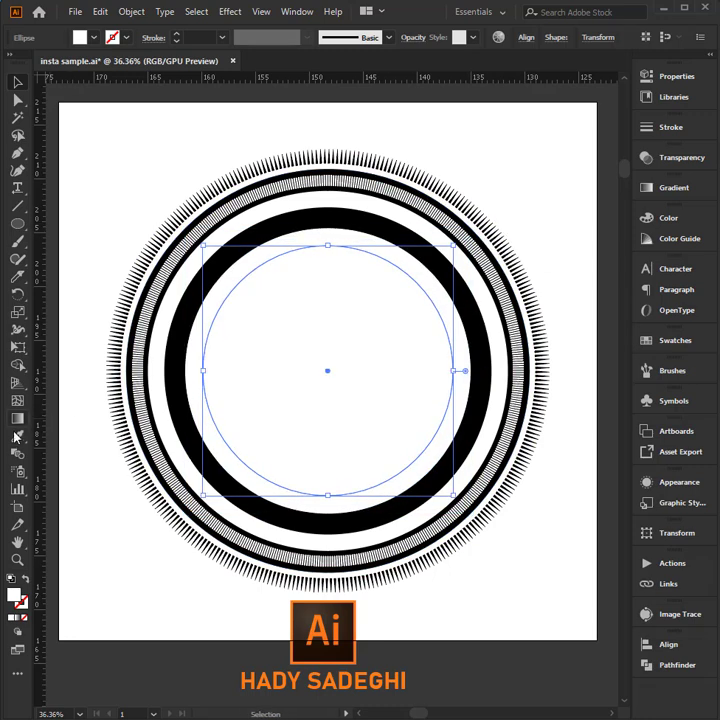
Eyedropper the dotted band's dashed stroke onto the inner copy and enlarge it to line the ring
key(i)
click(461, 206)
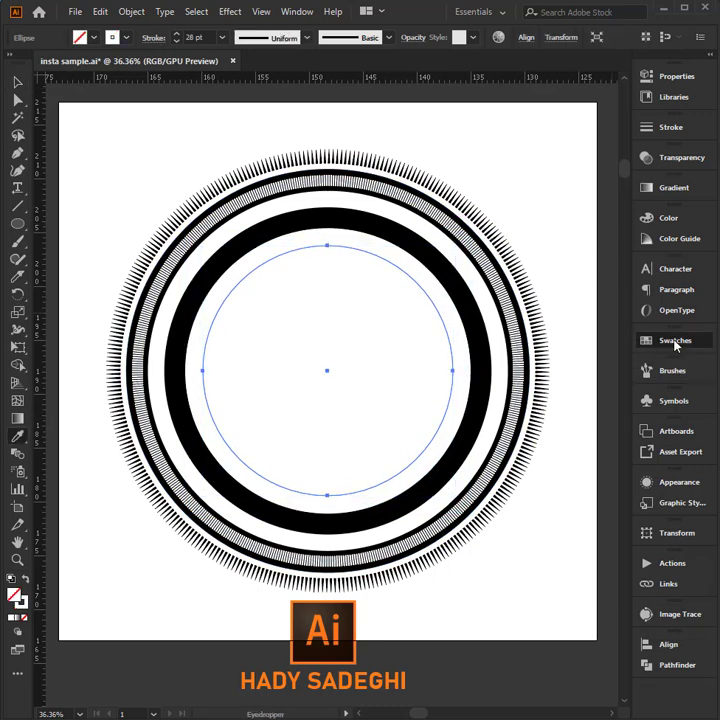
click(674, 341)
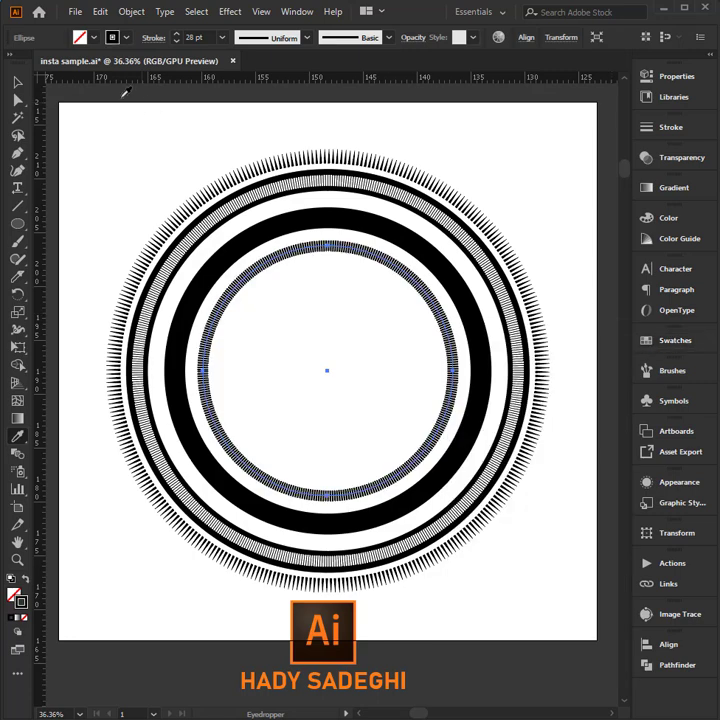
key(v)
drag(460, 244, 469, 233)
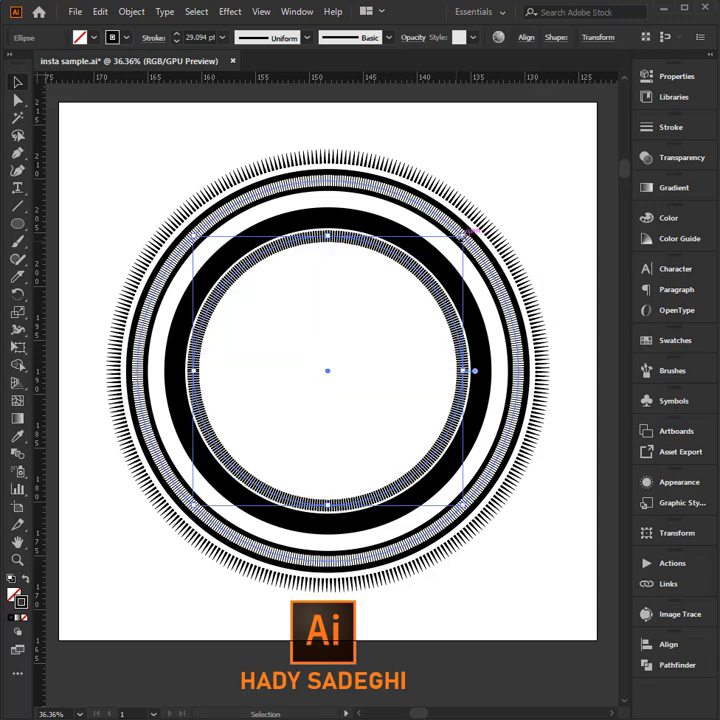
click(566, 217)
click(436, 299)
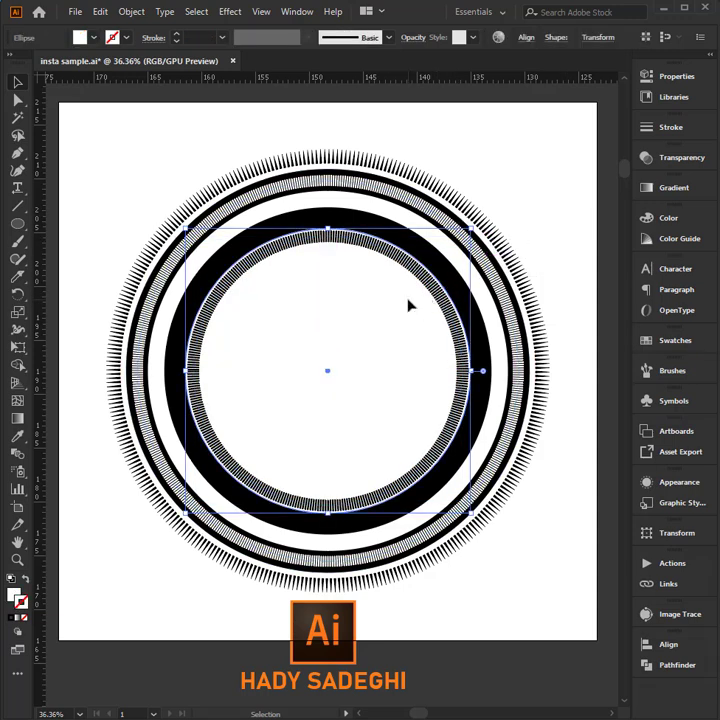
click(139, 152)
Draw a small unfilled centre circle with a 3 pt stroke
key(l)
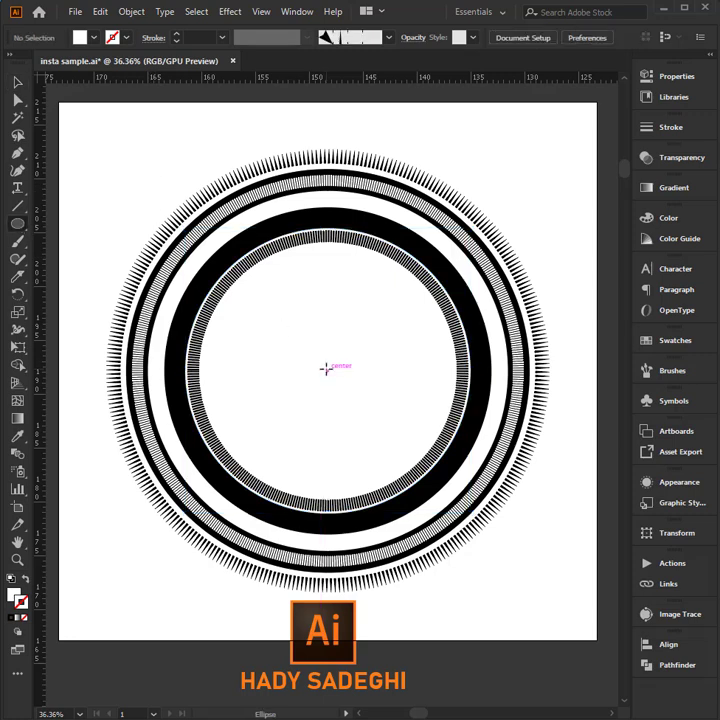
mouse_move(328, 370)
mouse_down()
mouse_move(310, 435)
mouse_move(308, 493)
mouse_up()
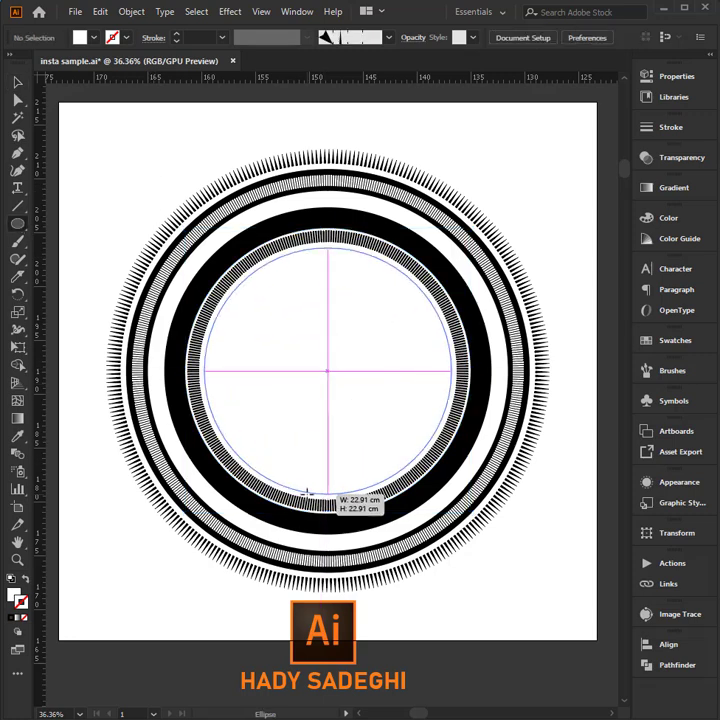
click(675, 340)
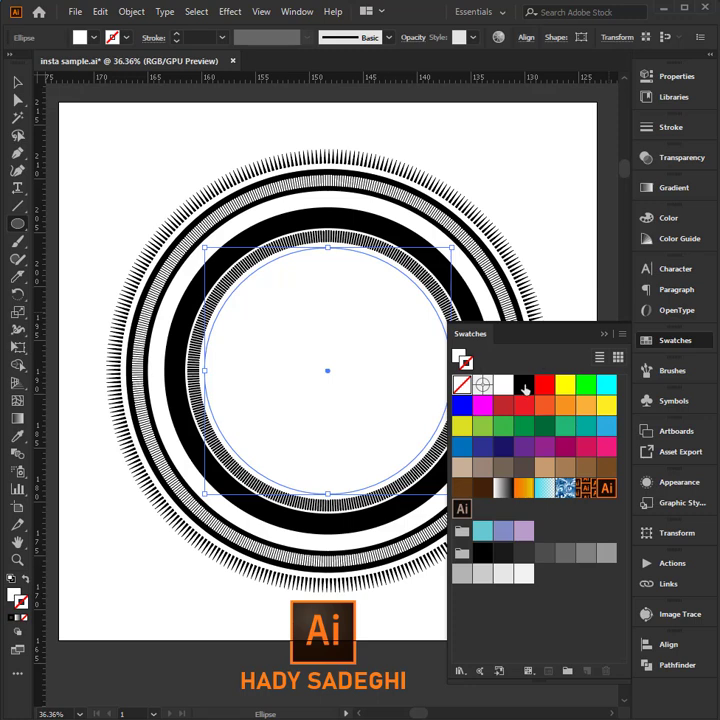
click(522, 386)
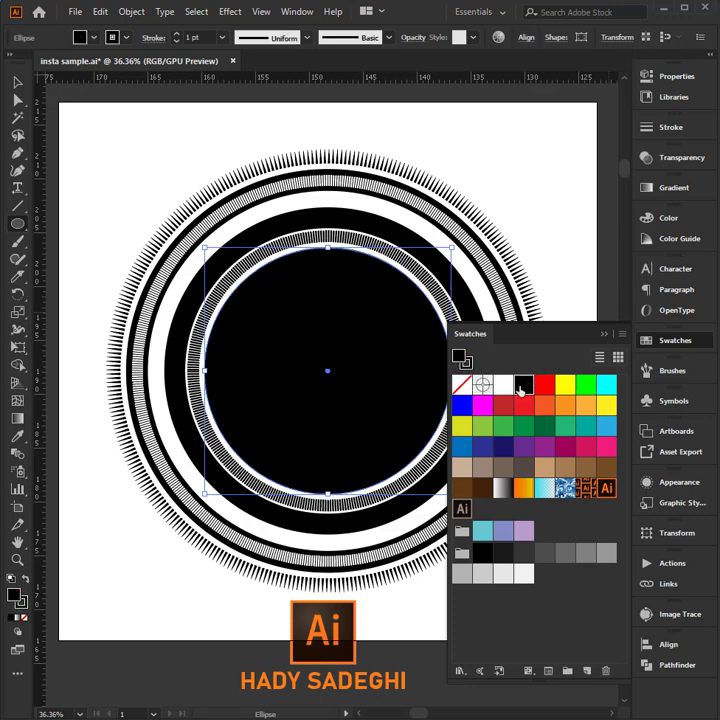
click(462, 385)
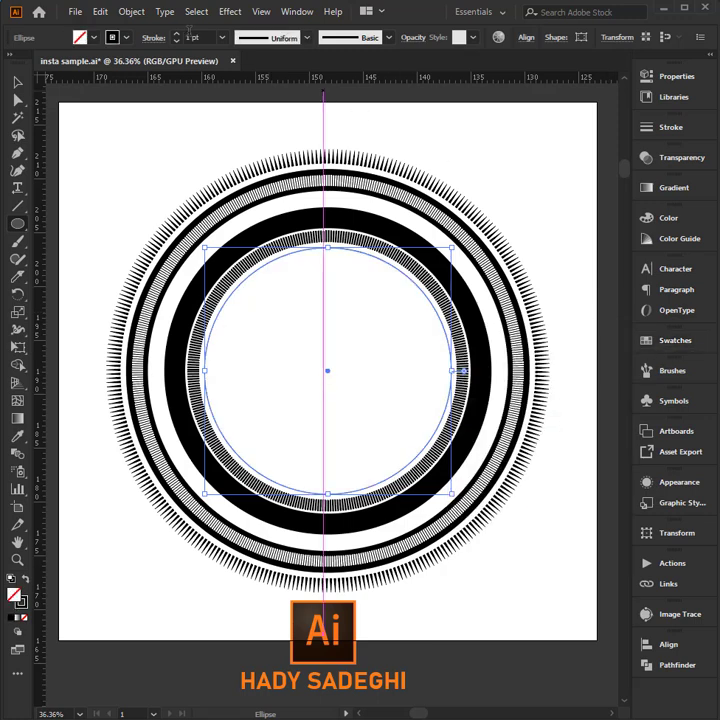
click(176, 33)
key(v)
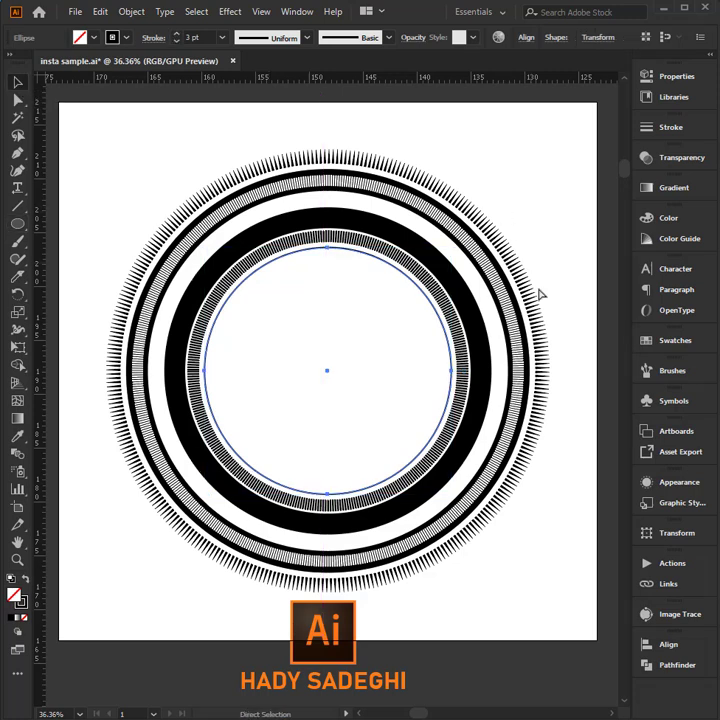
mouse_move(452, 247)
mouse_down()
mouse_move(374, 367)
mouse_move(392, 372)
mouse_up()
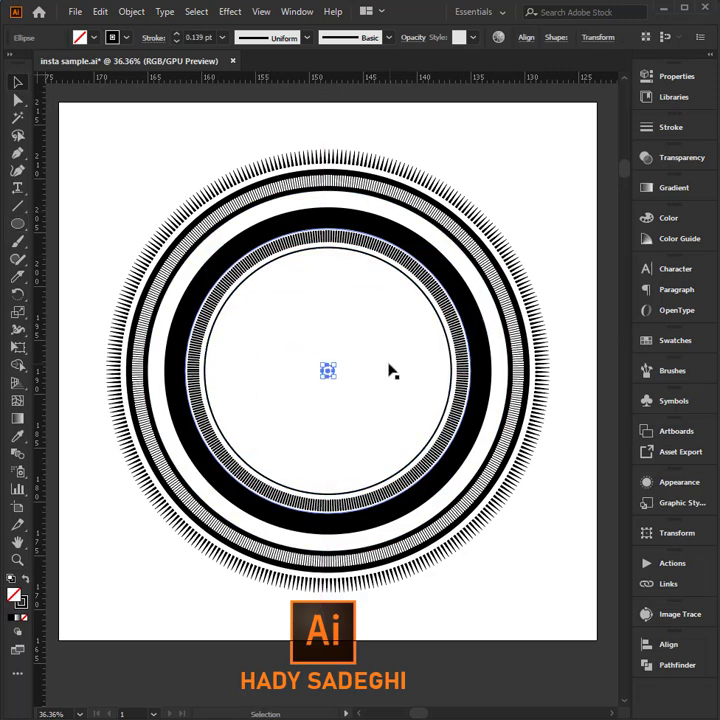
Set the inner hatched circle's stroke weight to 3 pt
click(224, 317)
click(199, 37)
text(4)
key(Return)
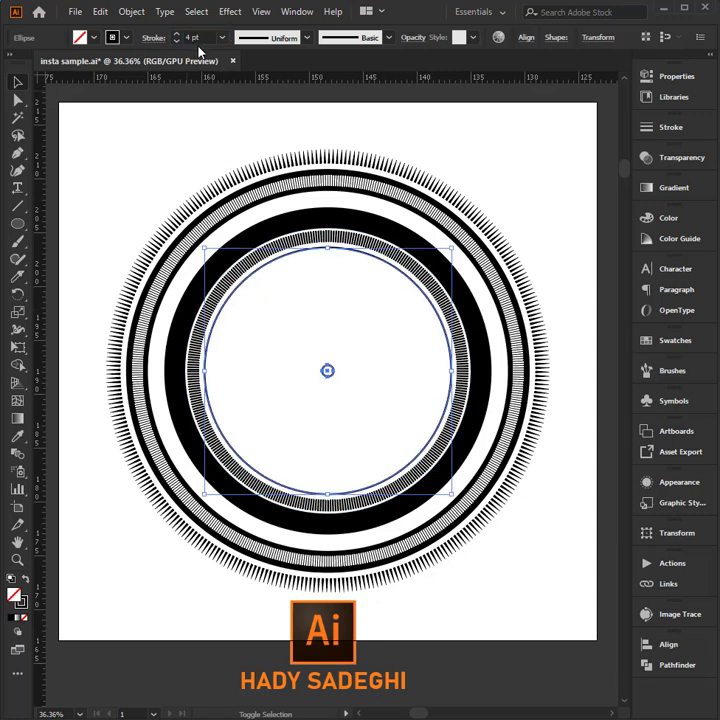
key(Down)
Blend the inner circle with the centre circle using 21 specified steps
click(18, 451)
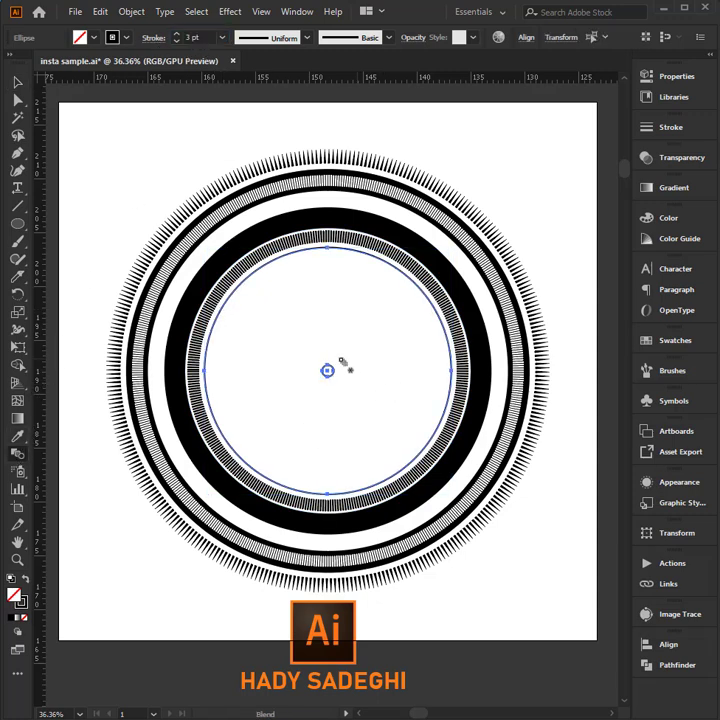
click(437, 318)
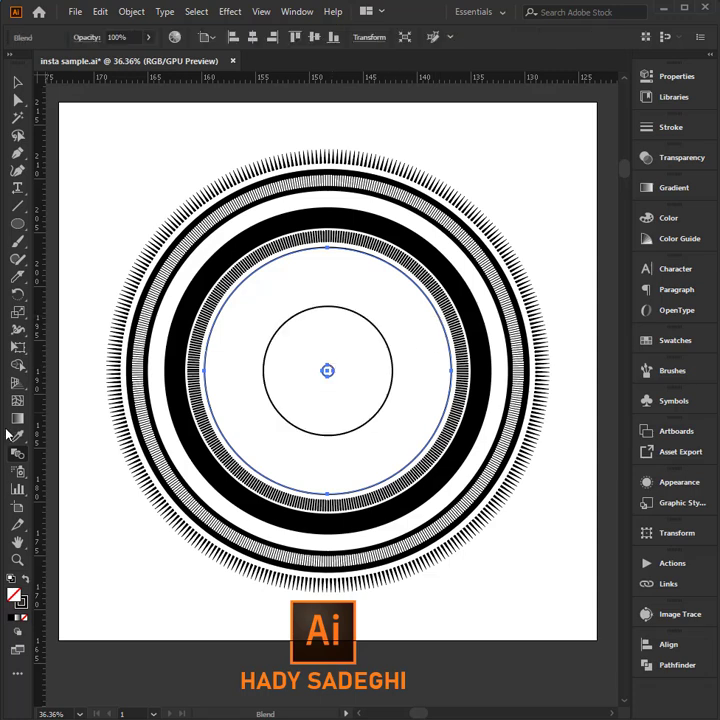
double_click(18, 451)
click(320, 277)
click(428, 208)
click(409, 241)
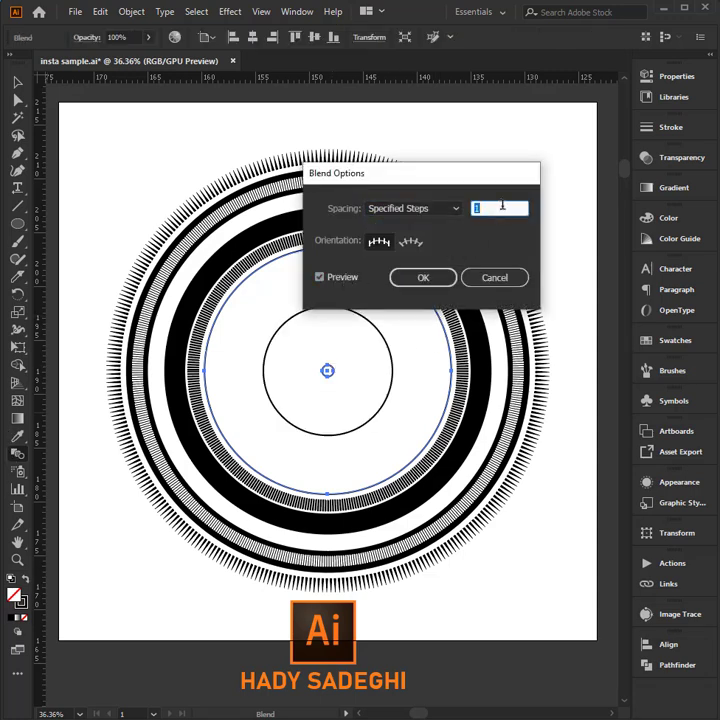
key(Up)
key(Up)
key(Up)
key(Up)
key(Up)
key(Up)
key(Up)
key(Up)
key(Up)
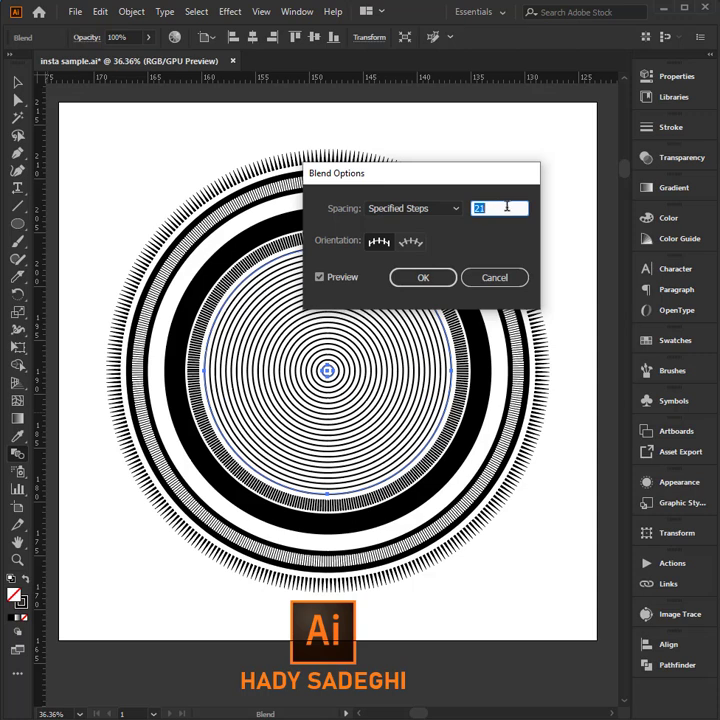
key(Return)
click(16, 83)
click(503, 191)
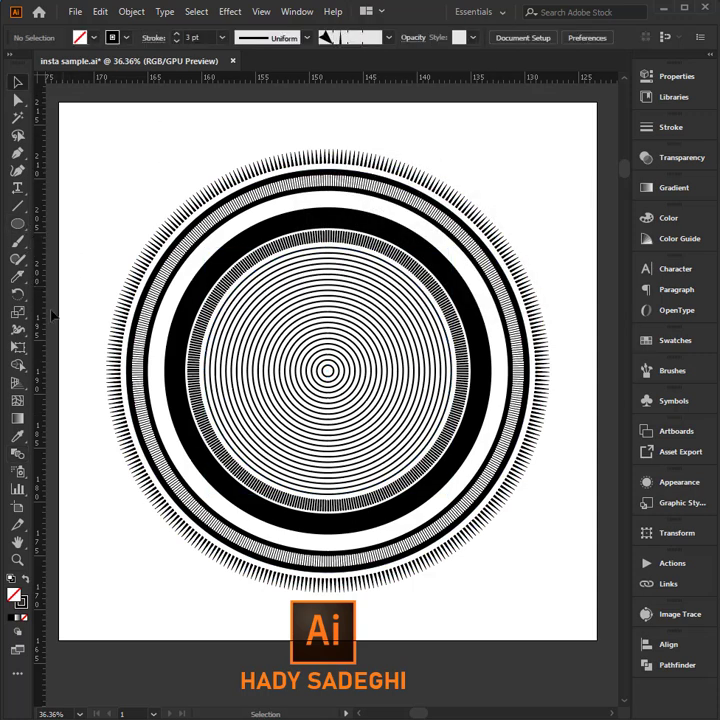
Draw a 3-sided polygon triangle sized to sit over the rings
click(21, 237)
click(17, 223)
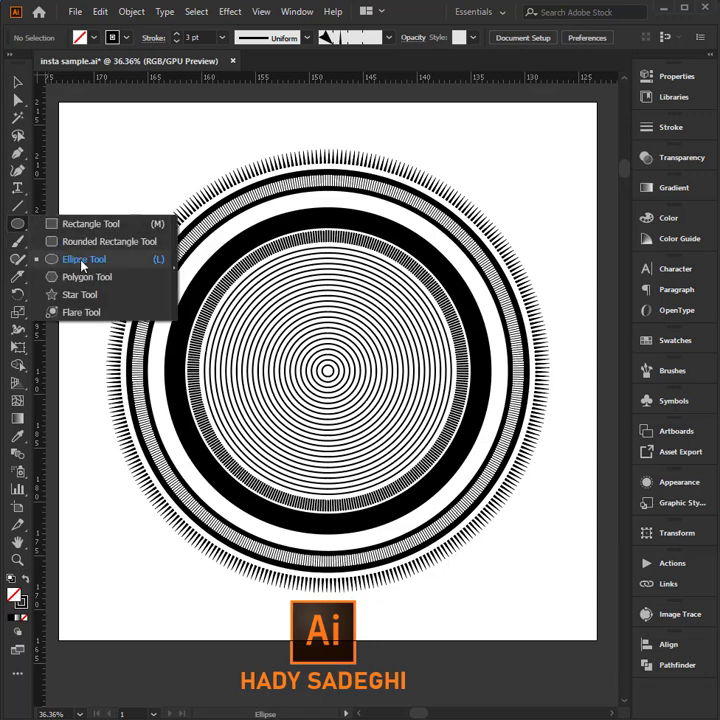
click(78, 277)
click(357, 316)
click(200, 395)
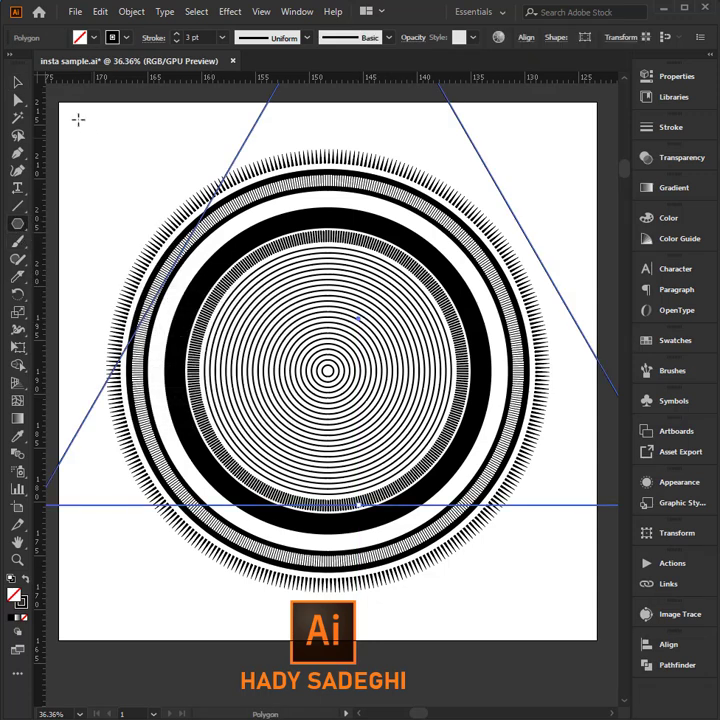
click(17, 82)
drag(361, 505, 361, 378)
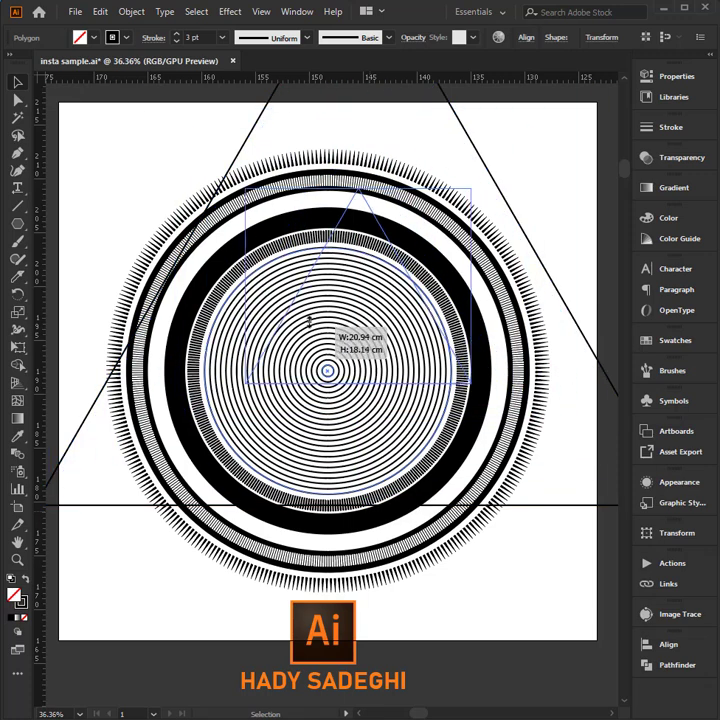
Fill the triangle white, centre it horizontally, and stretch it into a tall slim spike
click(670, 340)
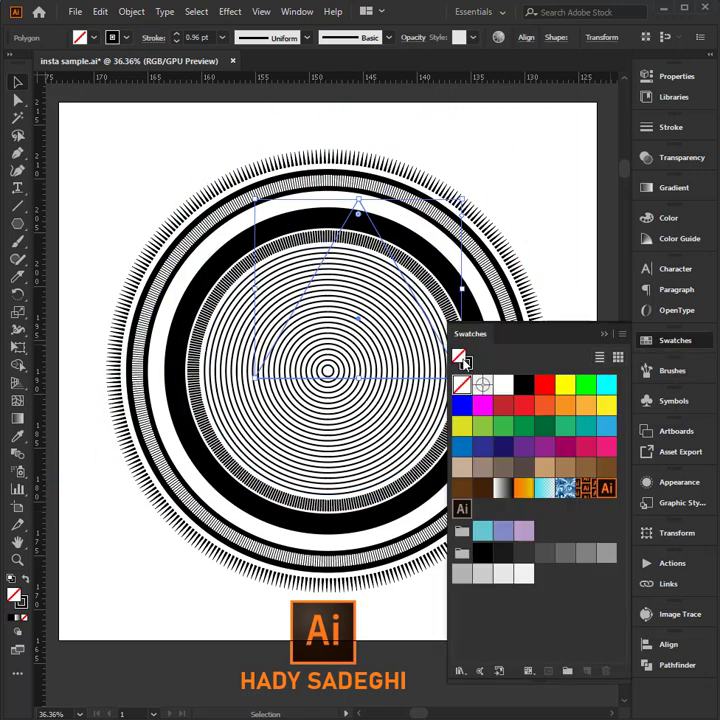
click(503, 385)
drag(380, 295, 365, 302)
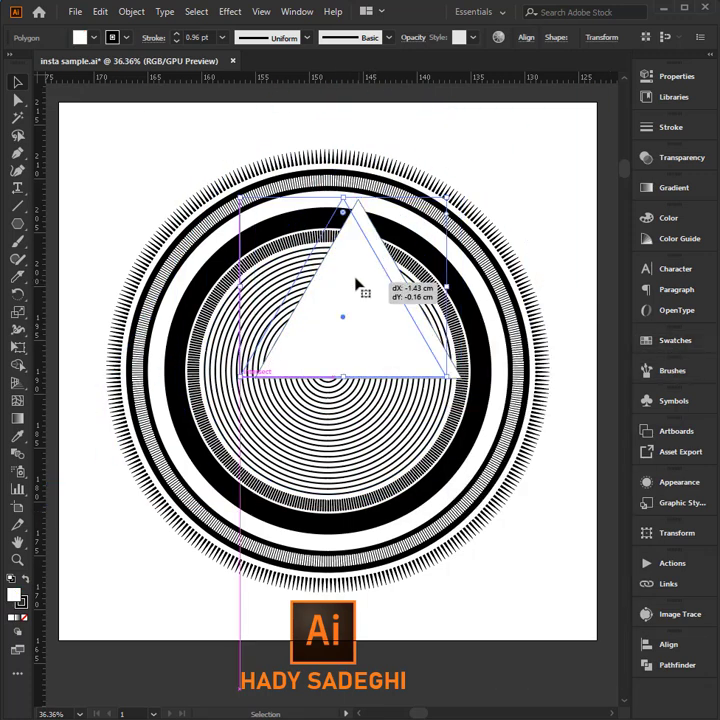
click(526, 38)
click(404, 82)
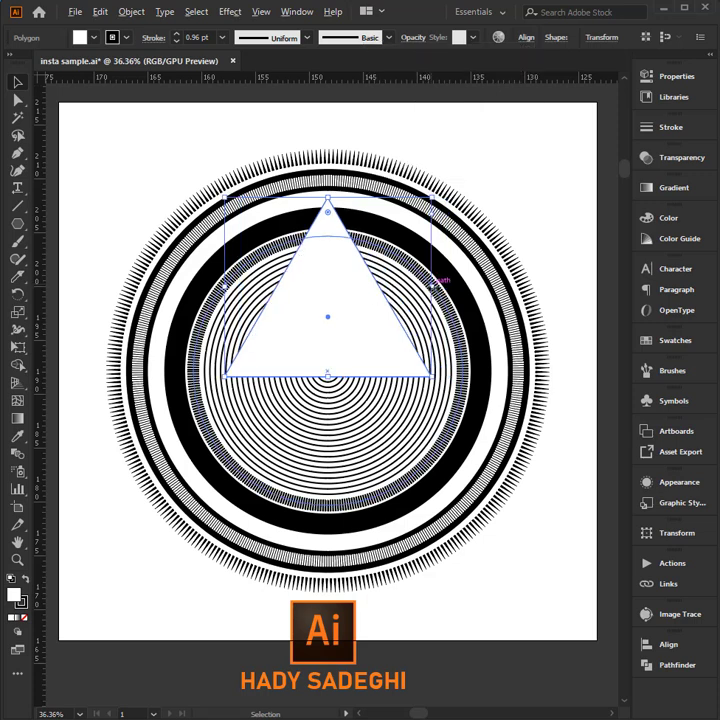
drag(431, 287, 353, 289)
drag(328, 198, 328, 111)
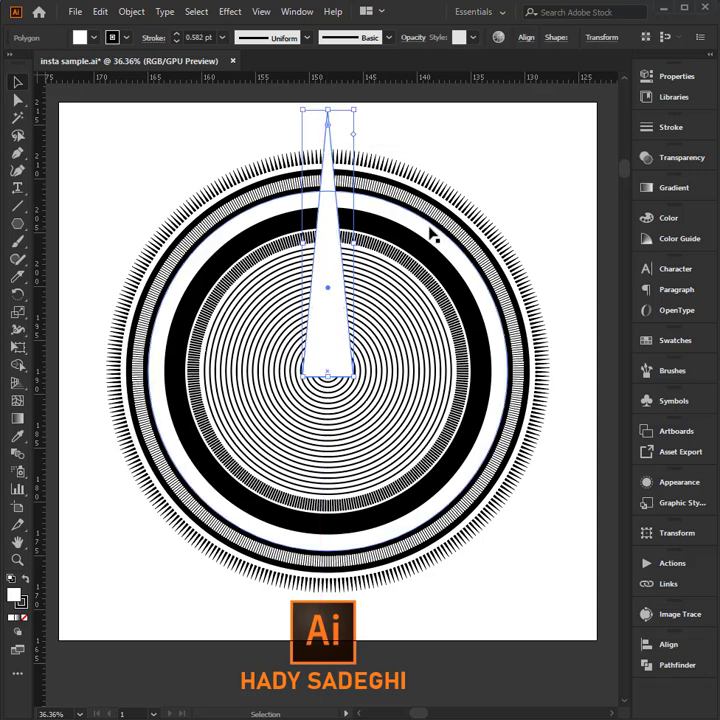
Duplicate the spike to the left and select it with a rectangle drawn over its right half
click(116, 241)
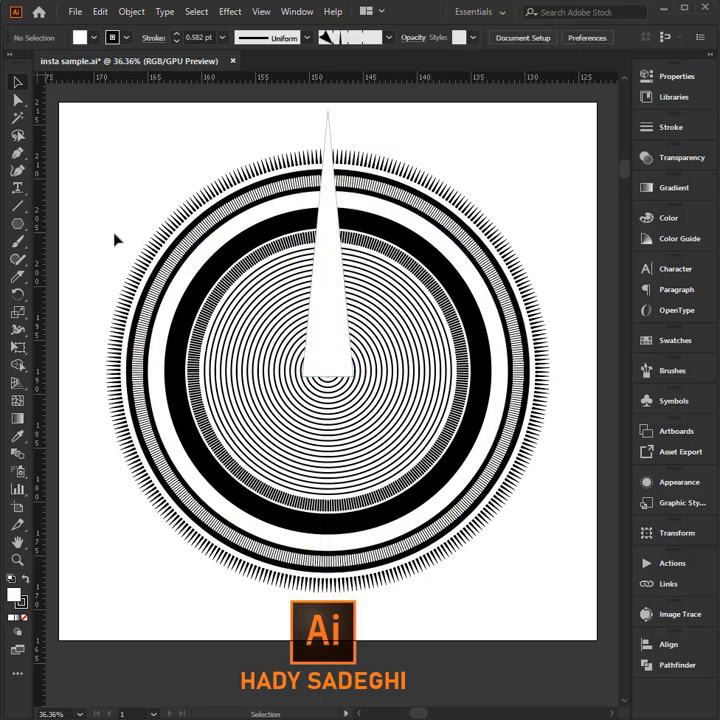
drag(323, 267, 261, 267)
drag(17, 224, 76, 226)
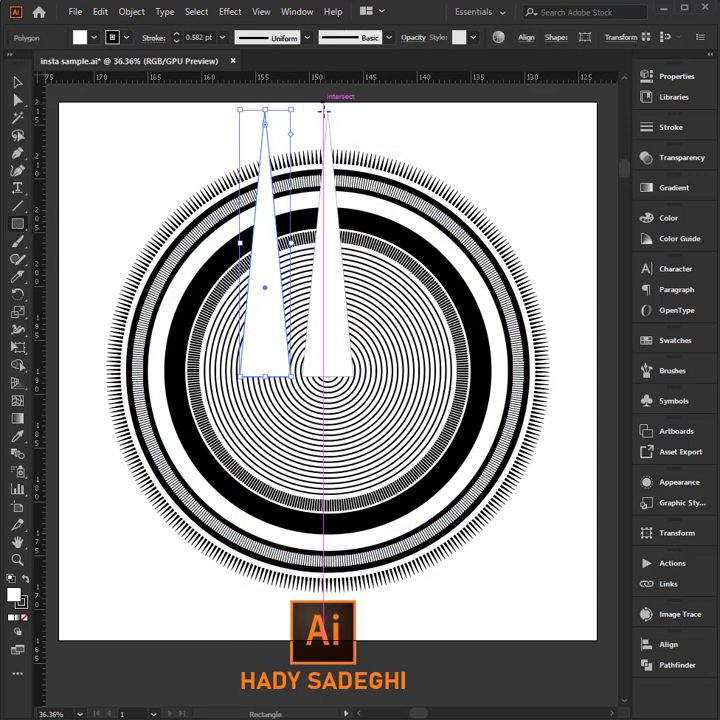
drag(322, 103, 262, 411)
key(v)
shift+click(252, 294)
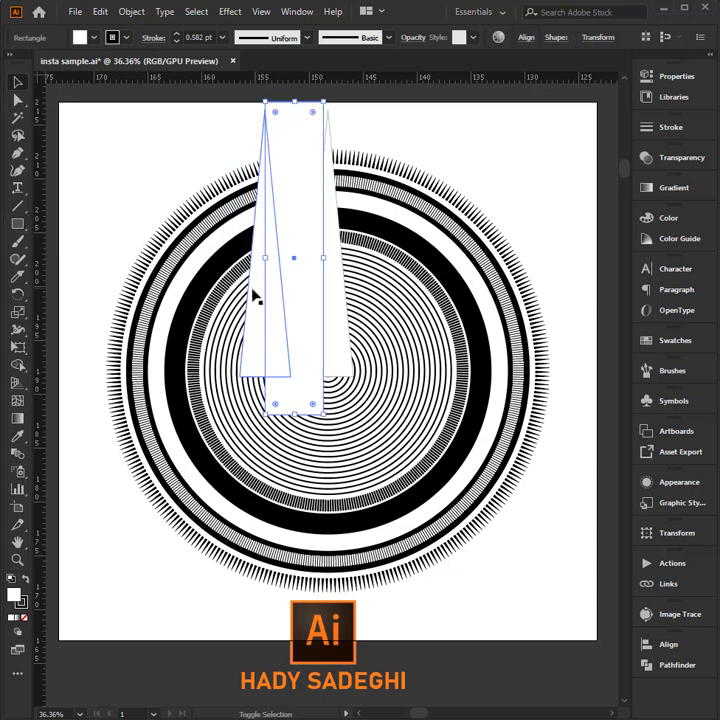
click(677, 665)
Intersect the spike with the rectangle, make the narrow half black, and move it onto the spike's right side
click(529, 661)
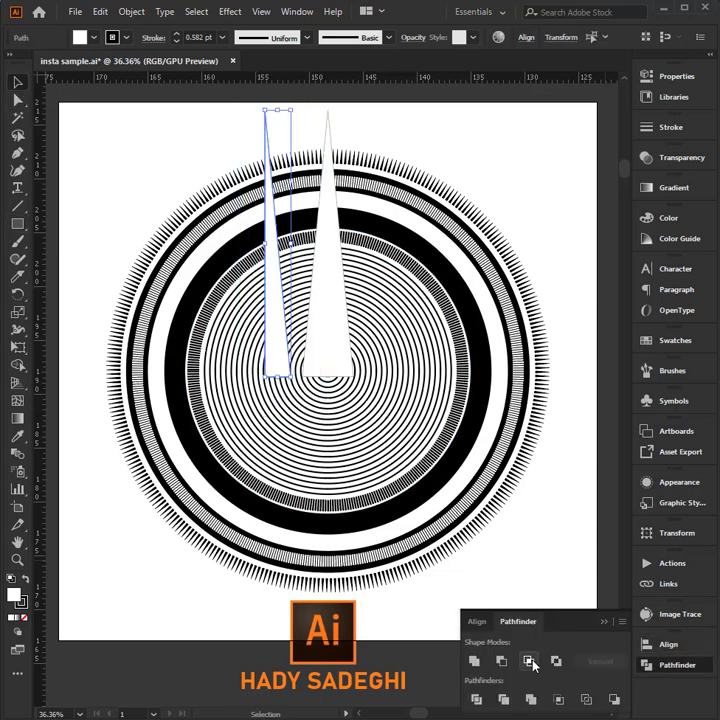
click(665, 665)
click(17, 436)
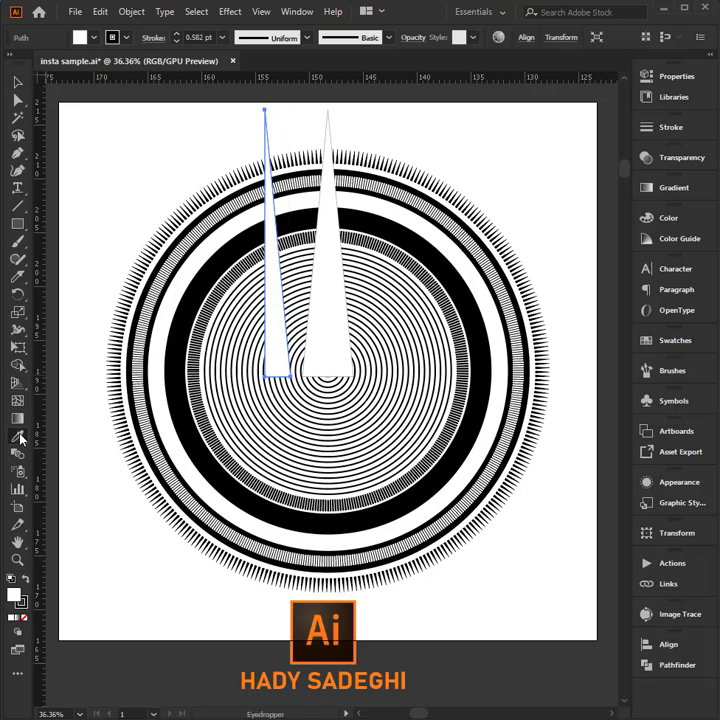
click(447, 252)
click(17, 82)
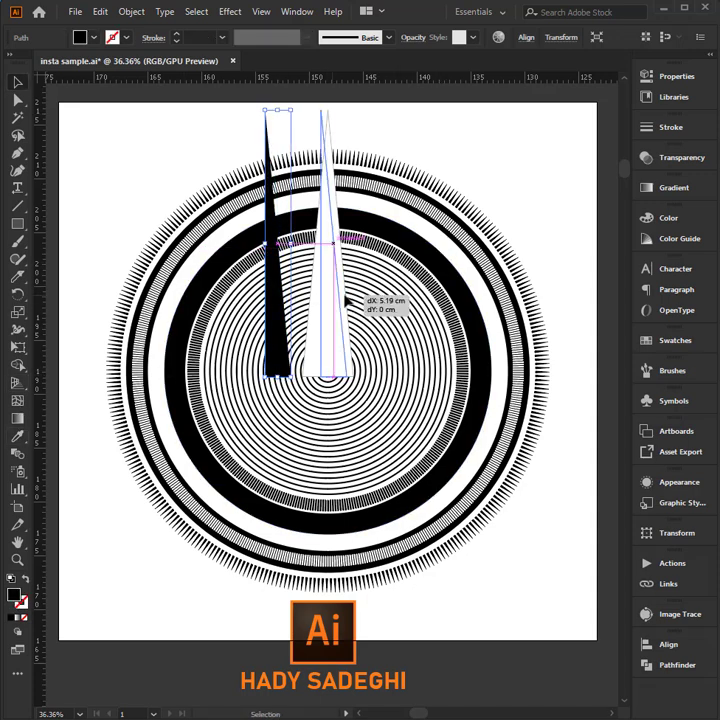
drag(272, 278, 336, 278)
Give the white spike a 6 pt black outline
click(317, 336)
click(672, 340)
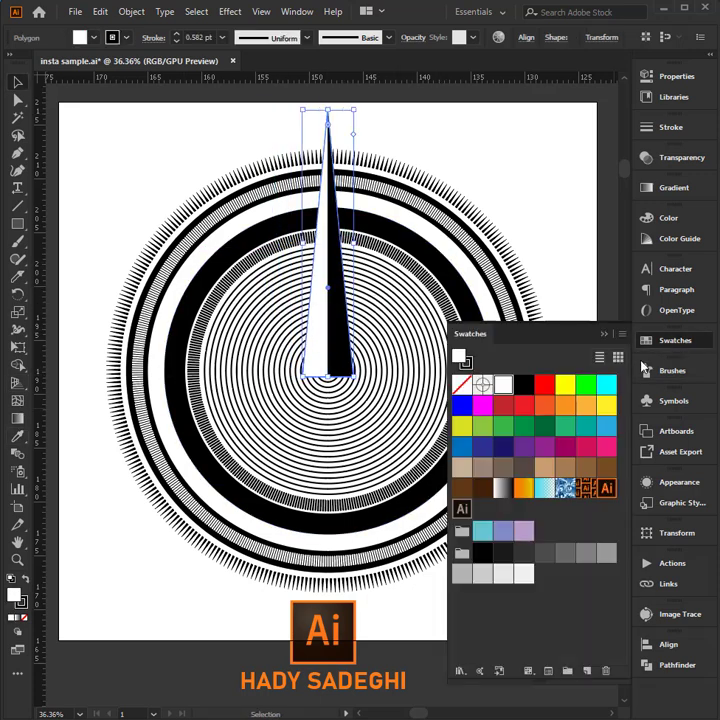
click(177, 34)
click(177, 34)
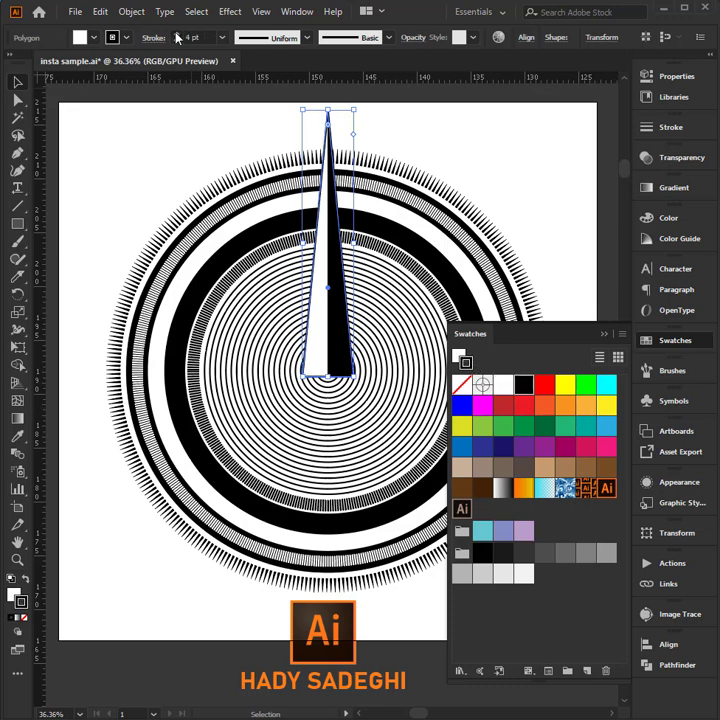
click(540, 236)
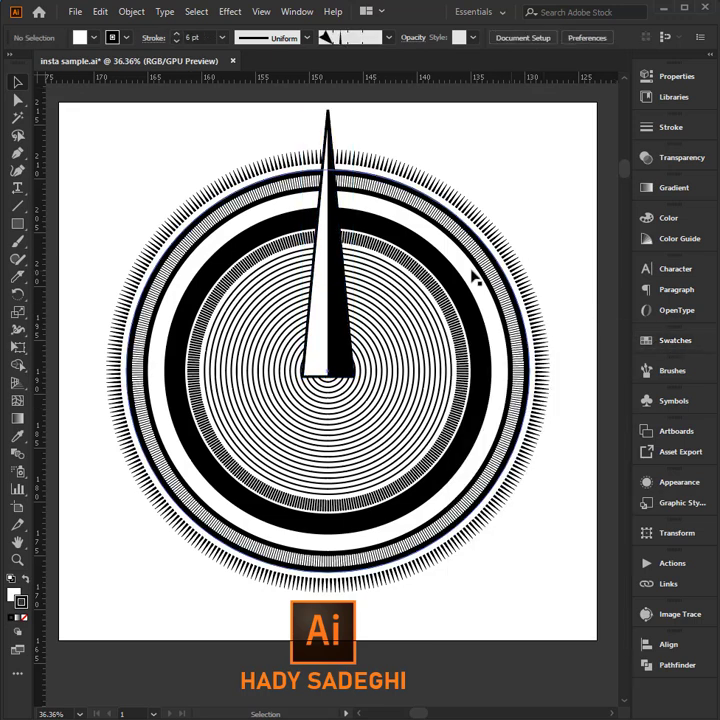
Group the black half-spike with the white spike
click(312, 305)
drag(358, 378, 328, 100)
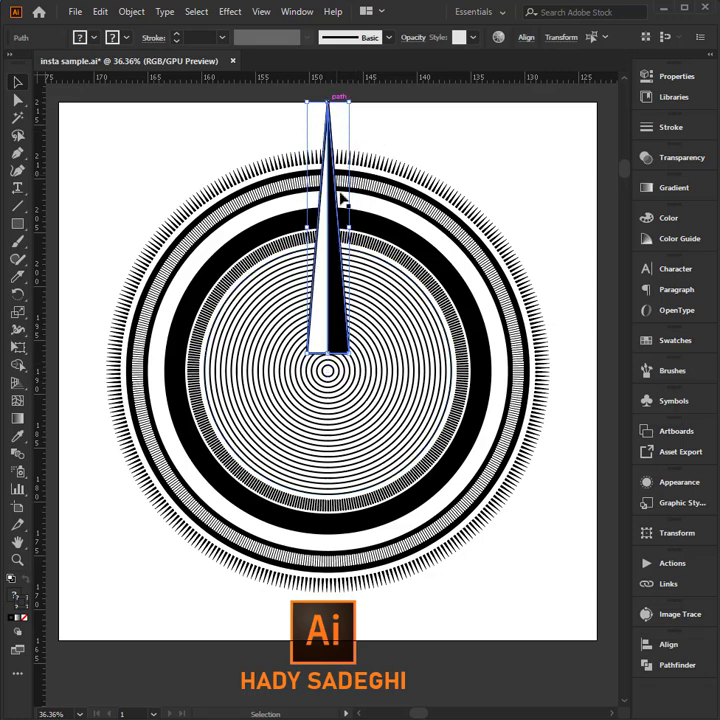
right_click(321, 246)
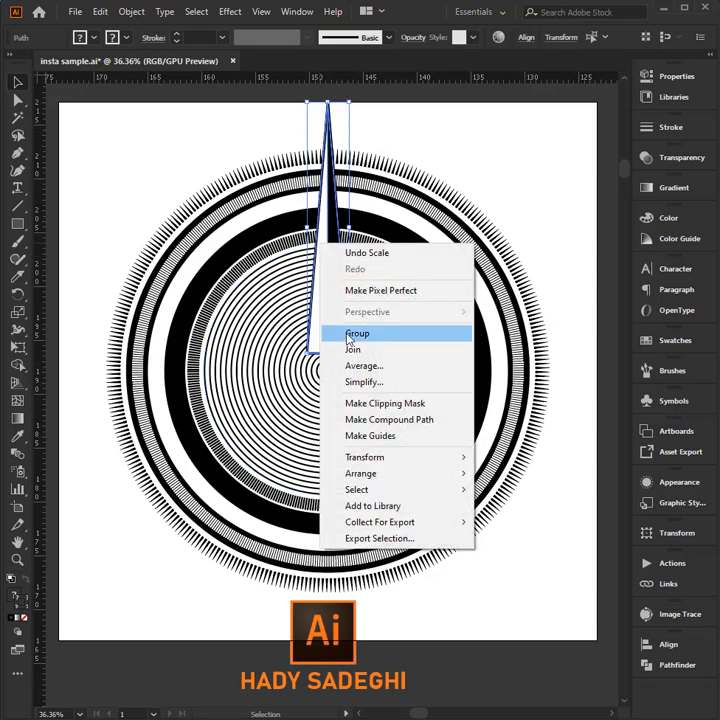
click(348, 334)
click(492, 190)
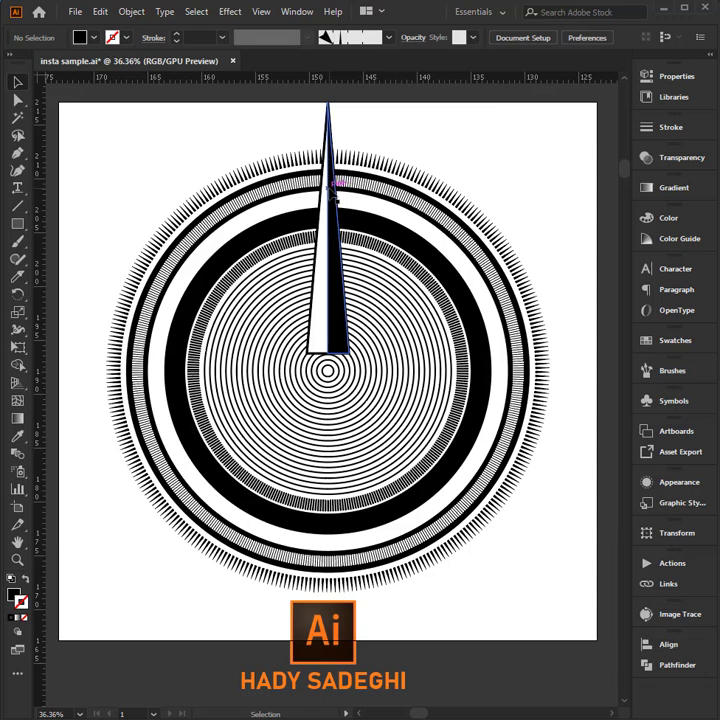
Draw a white centre circle at the rings' middle with an 8 pt black outline
drag(16, 228, 56, 260)
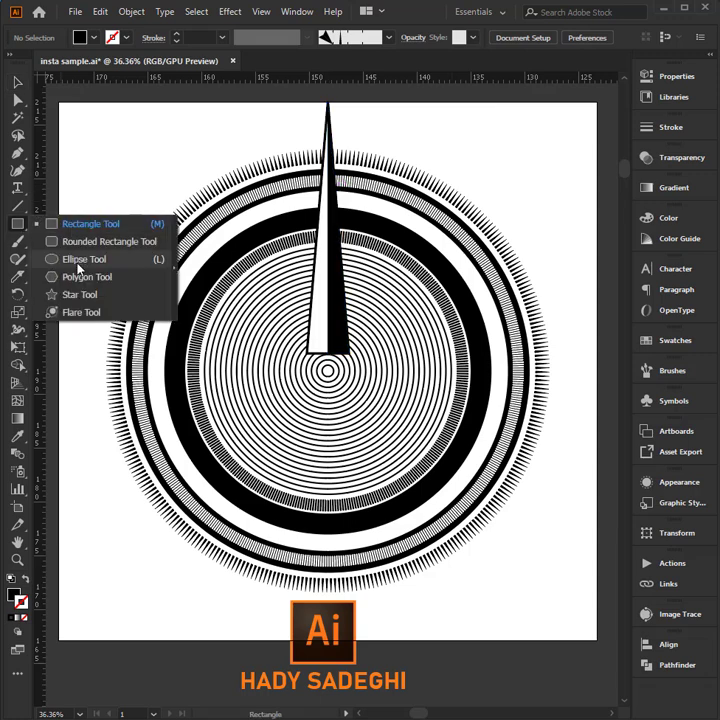
drag(328, 370, 378, 420)
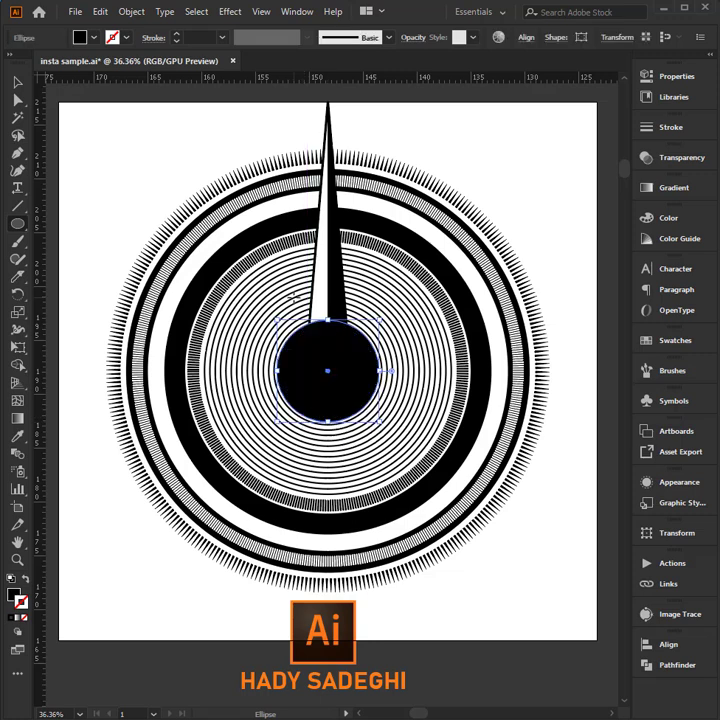
click(675, 341)
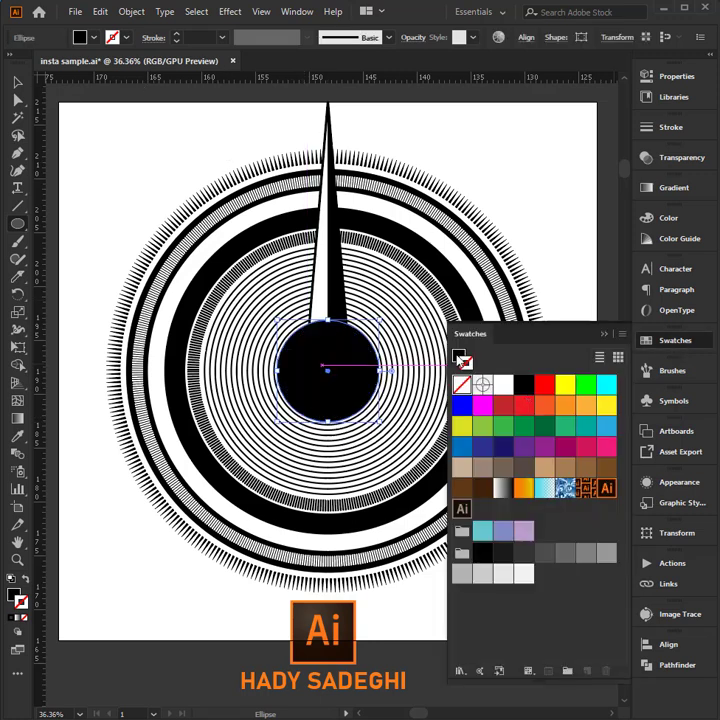
click(503, 387)
key(d)
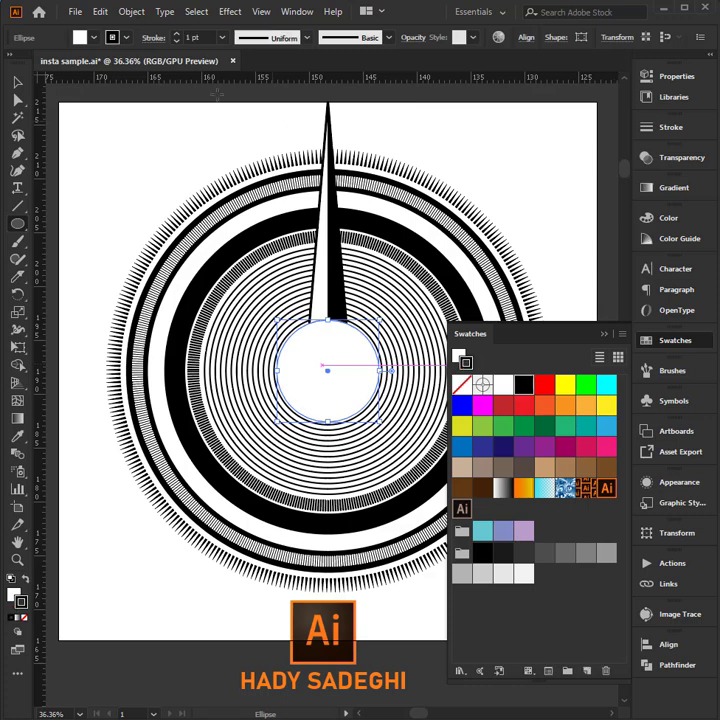
click(180, 35)
click(180, 35)
click(180, 35)
click(180, 35)
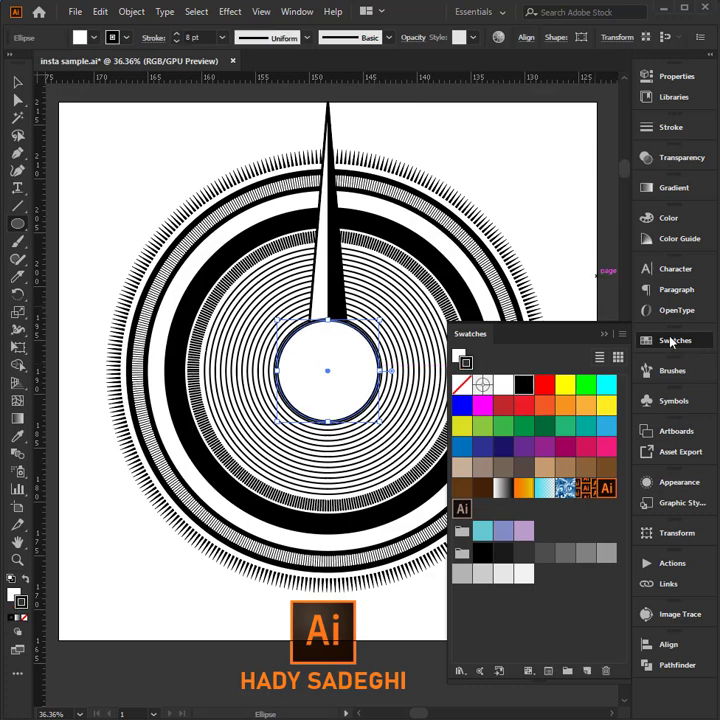
click(672, 342)
click(509, 164)
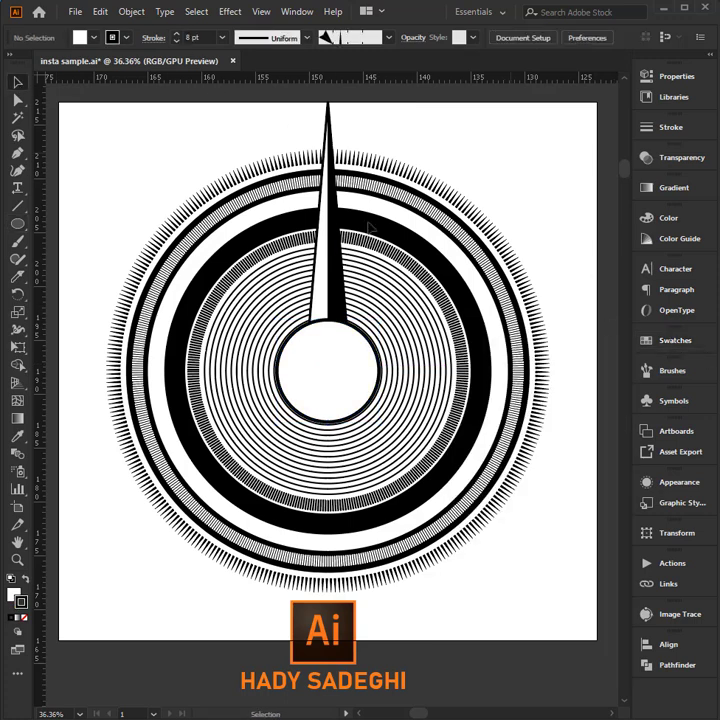
Narrow the grouped needle to about 1.06 cm wide
click(330, 250)
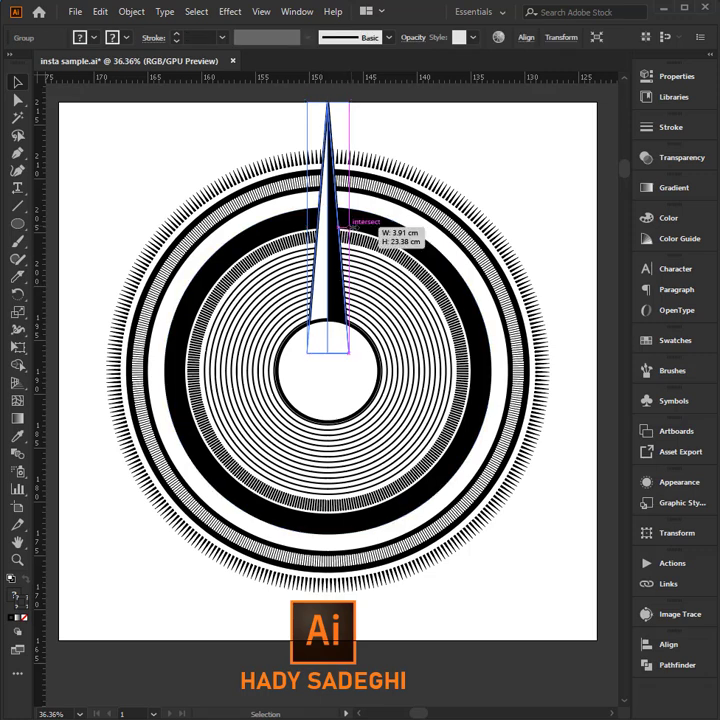
drag(349, 229, 354, 231)
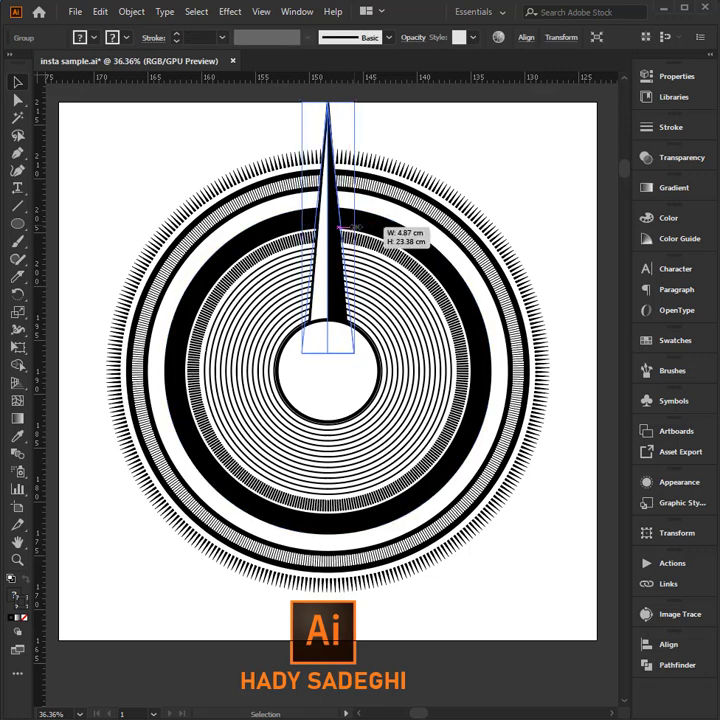
click(466, 182)
click(327, 217)
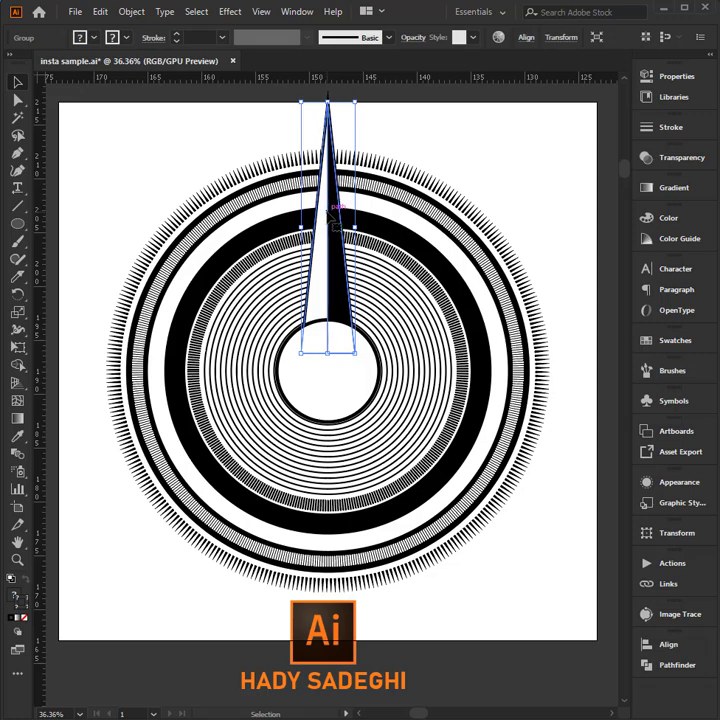
key(a)
key(v)
drag(354, 227, 338, 232)
key(ctrl+shift+a)
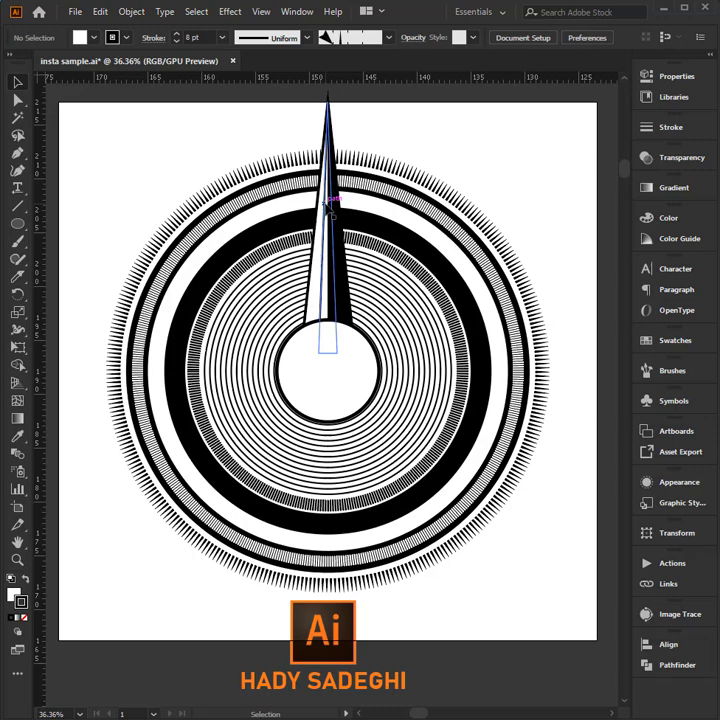
click(328, 205)
click(333, 117)
Pull out the thin inner needle and draw a small 3 pt-outlined ring at its tip
key(ctrl+1)
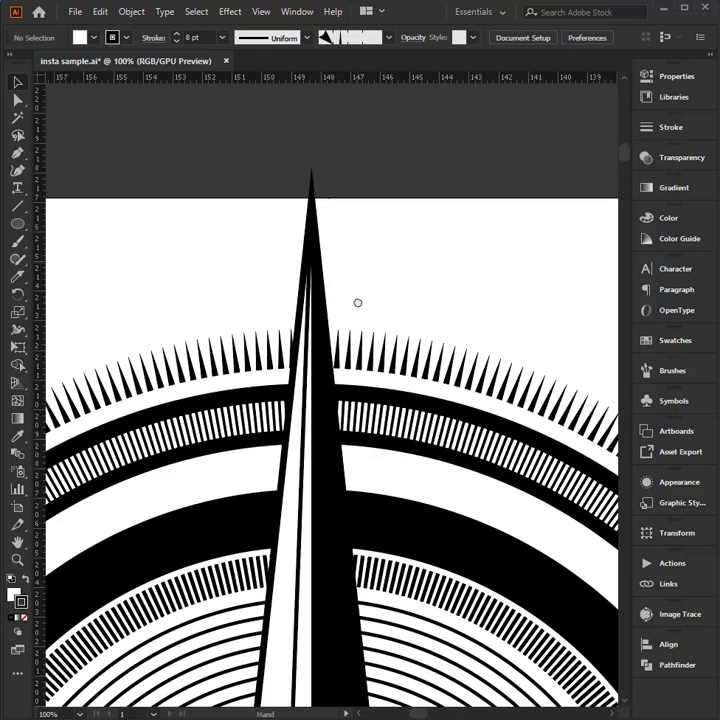
drag(307, 452, 387, 452)
drag(486, 304, 418, 300)
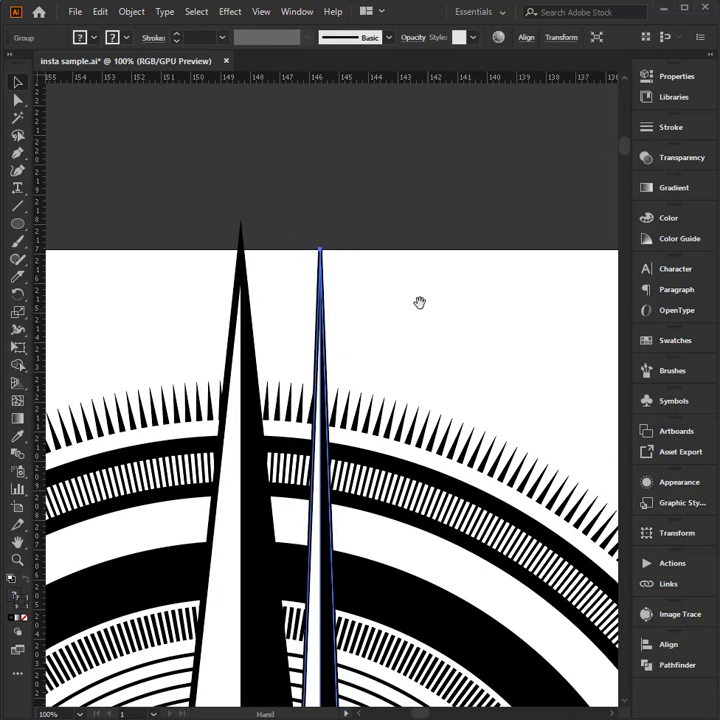
click(17, 223)
scroll(321, 245, up, 3)
drag(315, 224, 286, 253)
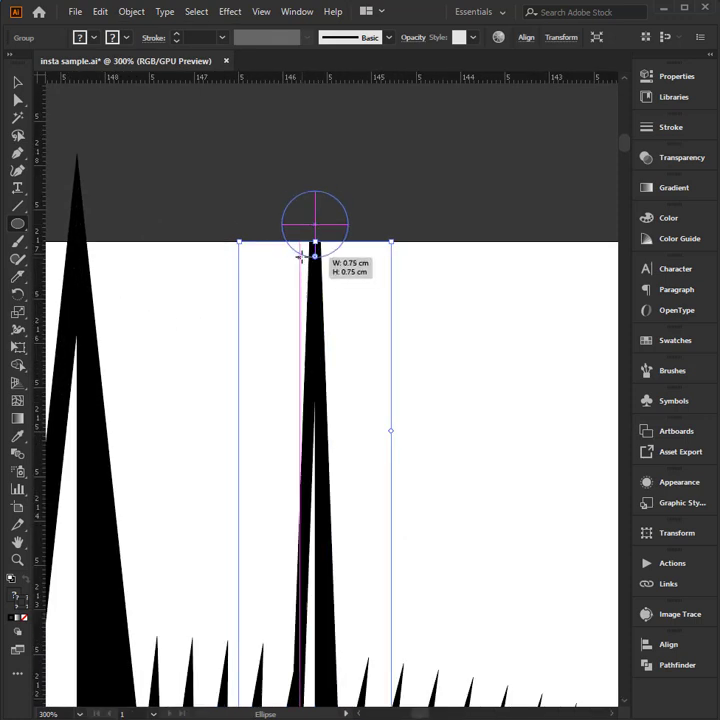
click(178, 42)
click(178, 42)
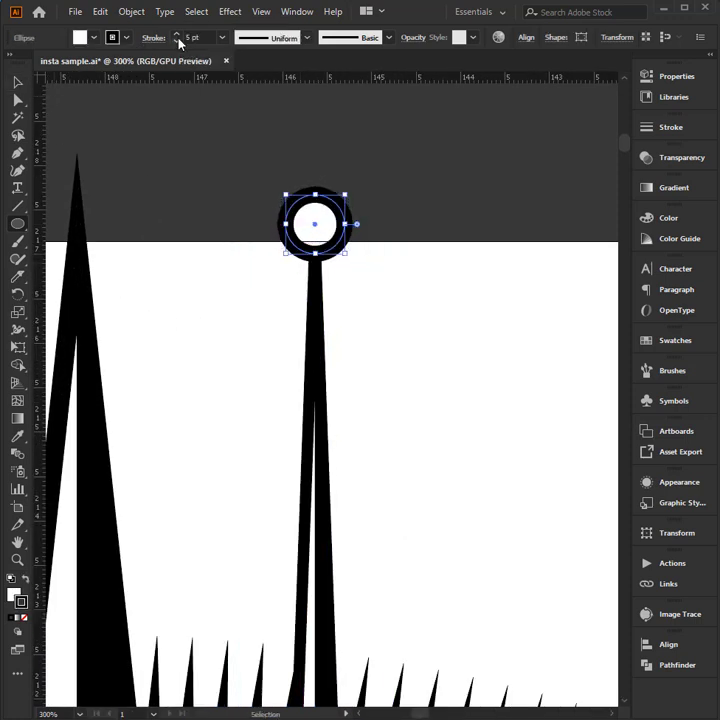
click(178, 42)
click(392, 180)
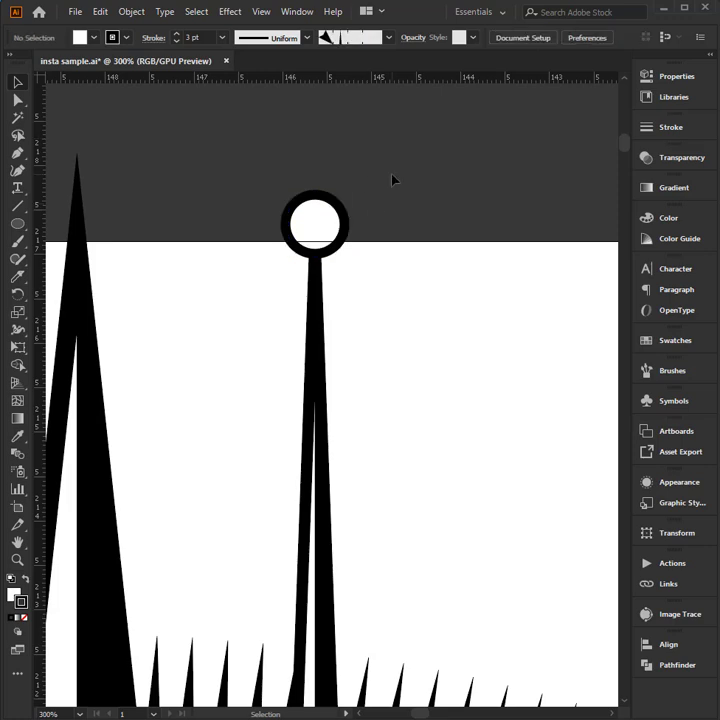
Group the ring with the thin needle and centre it on the big spike
drag(392, 180, 268, 265)
scroll(321, 220, down, 1)
right_click(318, 220)
click(356, 333)
scroll(352, 258, down, 2)
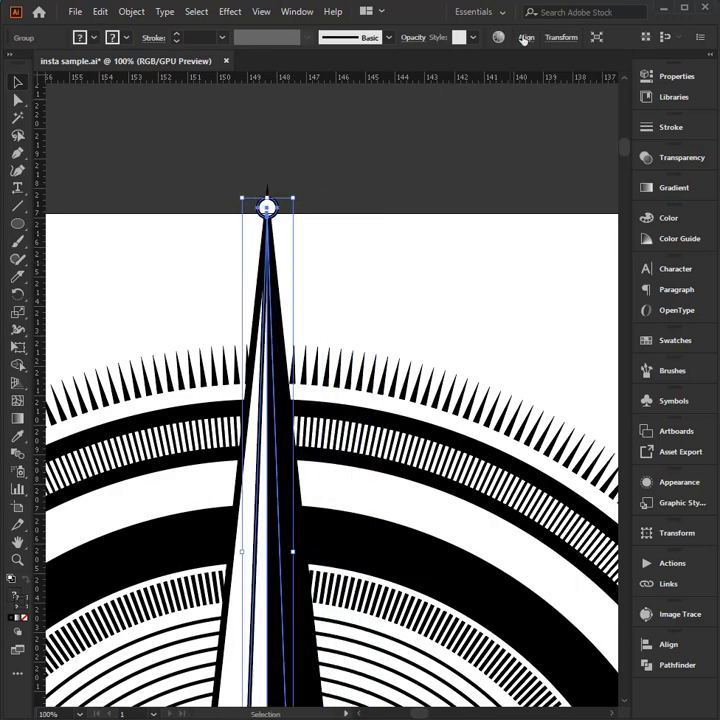
click(526, 37)
click(391, 235)
scroll(327, 247, down, 3)
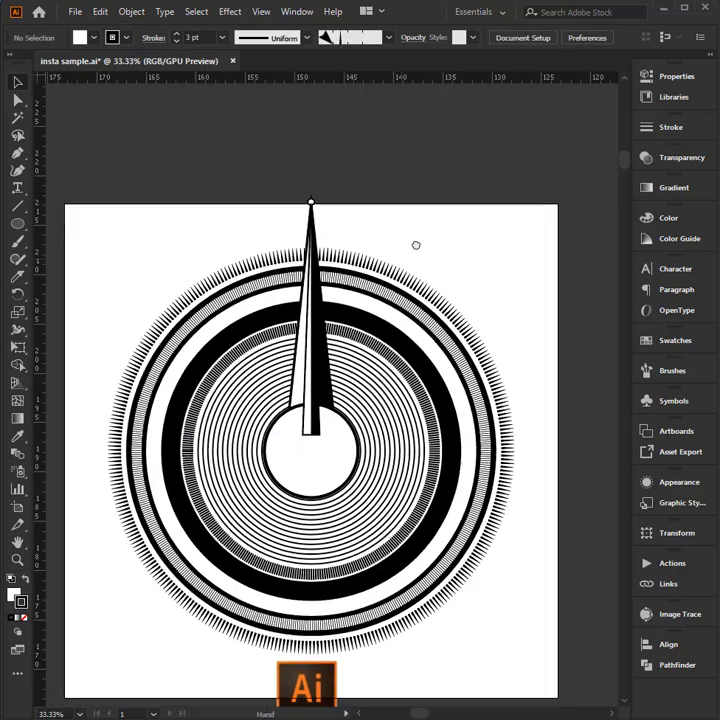
drag(416, 244, 429, 177)
Copy the ring-tipped needle at -22.5° around the emblem centre, repeating until the circle is complete
click(325, 277)
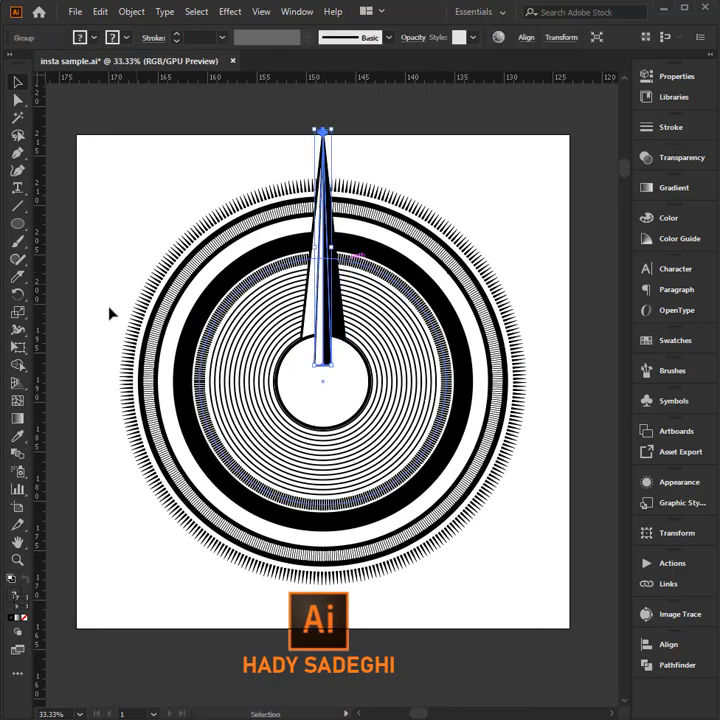
click(18, 293)
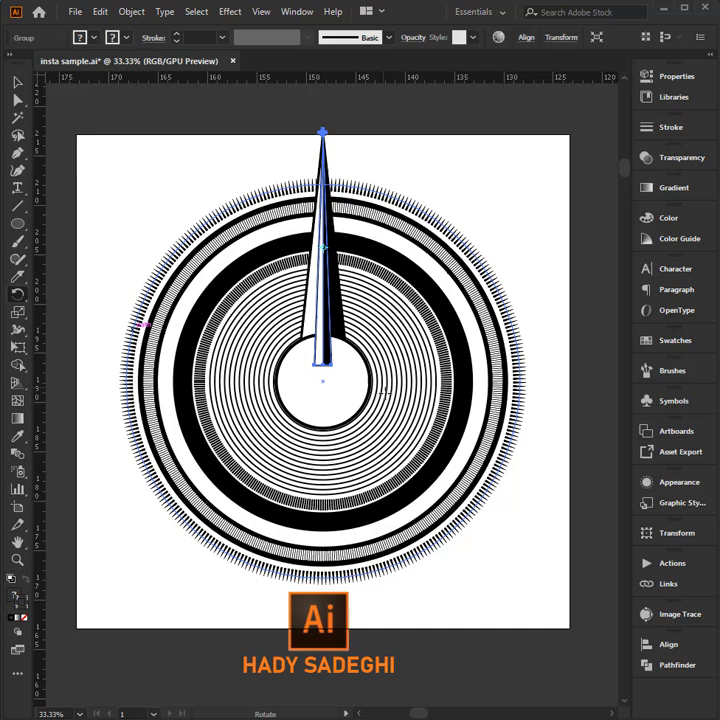
alt+click(321, 381)
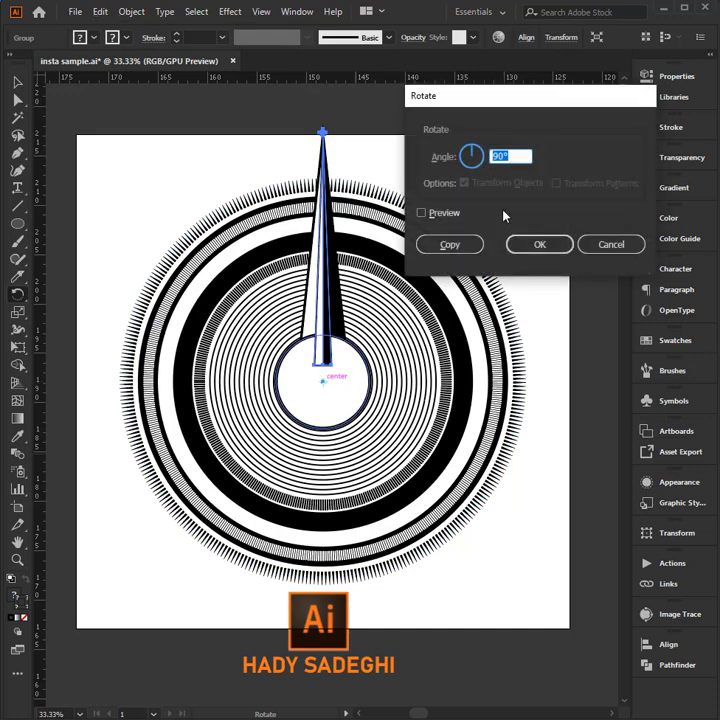
text(22.5)
text(-)
click(421, 213)
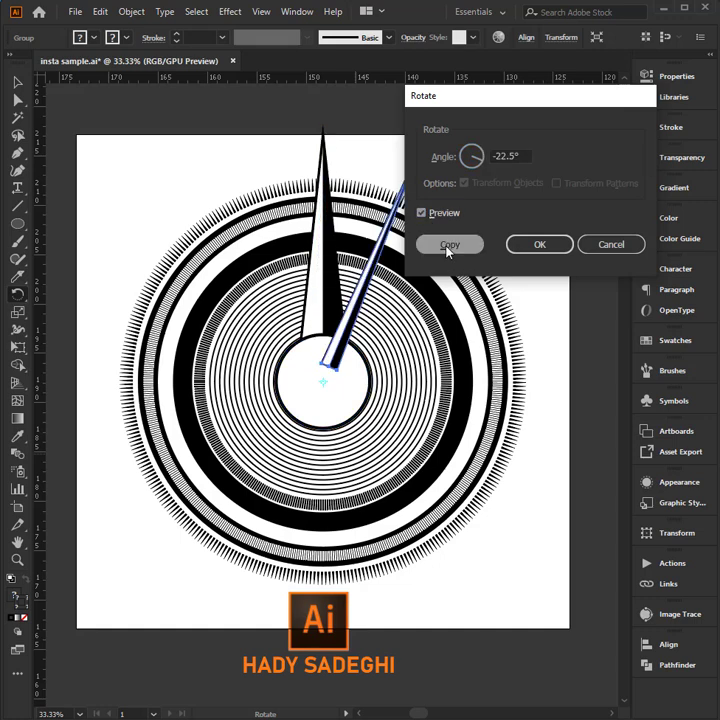
click(448, 245)
key(ctrl+d)
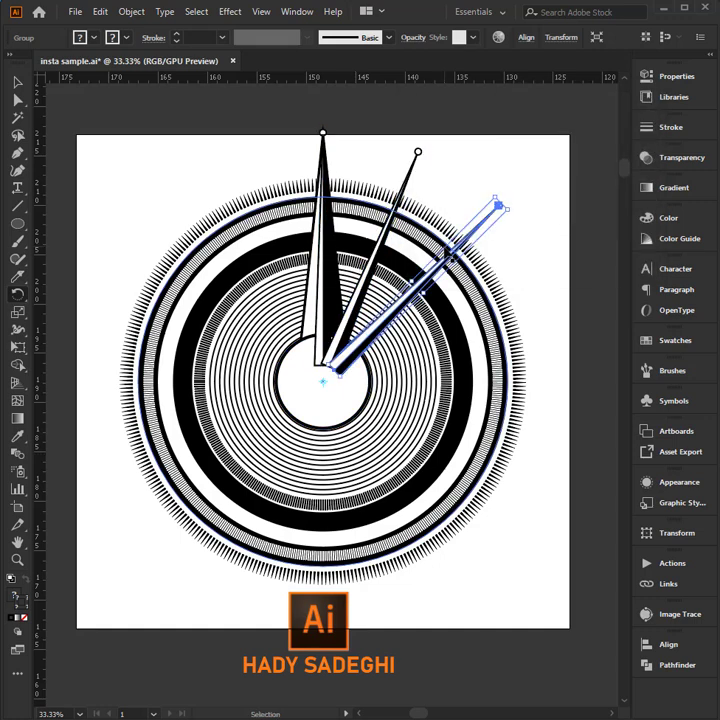
key(ctrl+d)
key(ctrl+d)
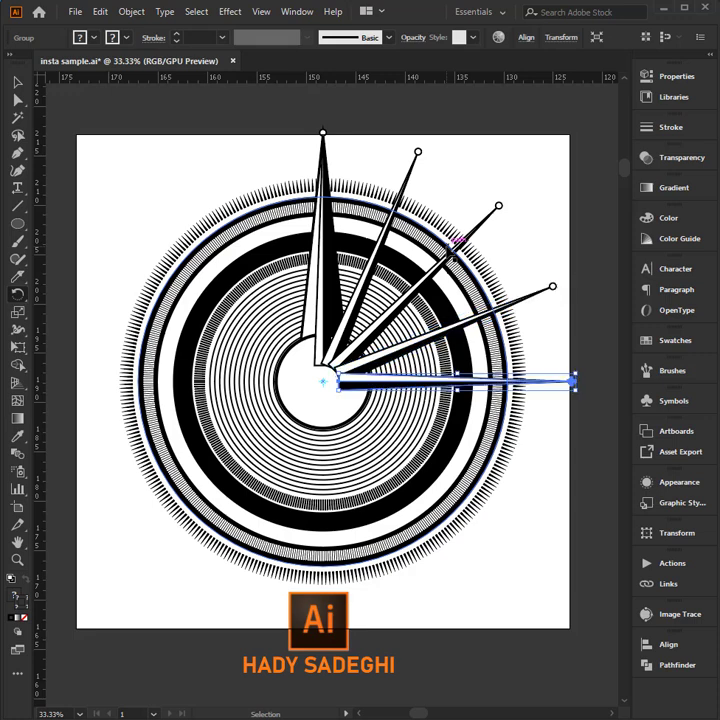
key(ctrl+d)
key(ctrl+d)
key(ctrl+d)
key(ctrl+d)
key(ctrl+d)
key(ctrl+d)
key(ctrl+d)
key(ctrl+d)
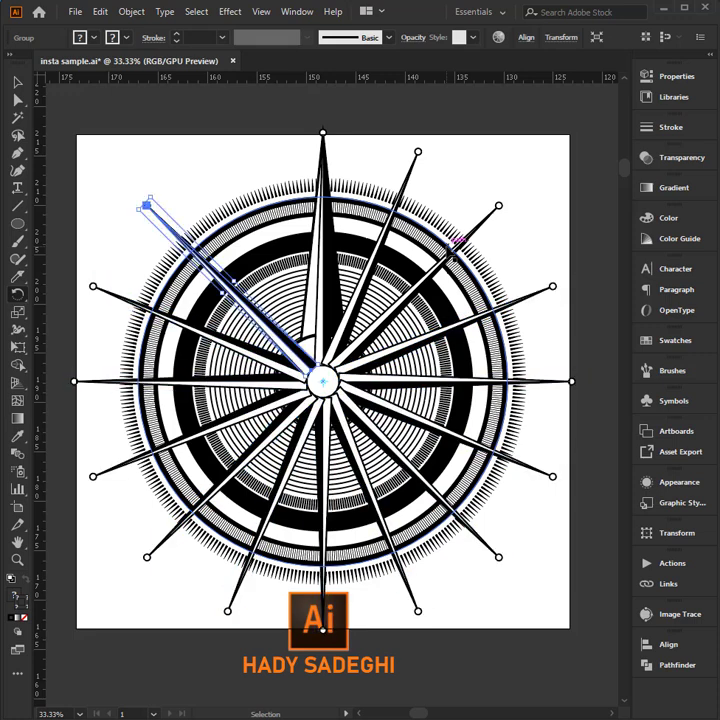
key(ctrl+d)
Bring the bold north spike in front of the thin rays
click(373, 135)
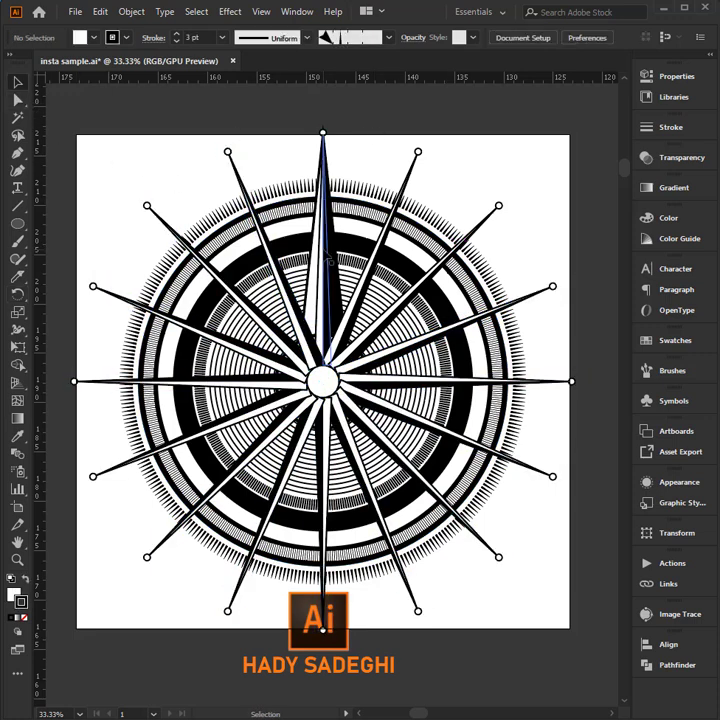
click(322, 200)
click(480, 150)
click(440, 380)
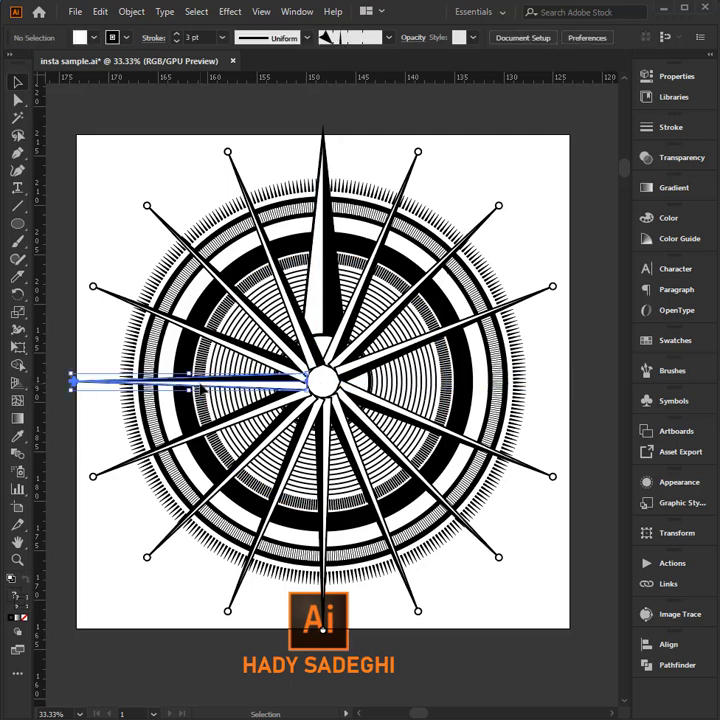
right_click(330, 280)
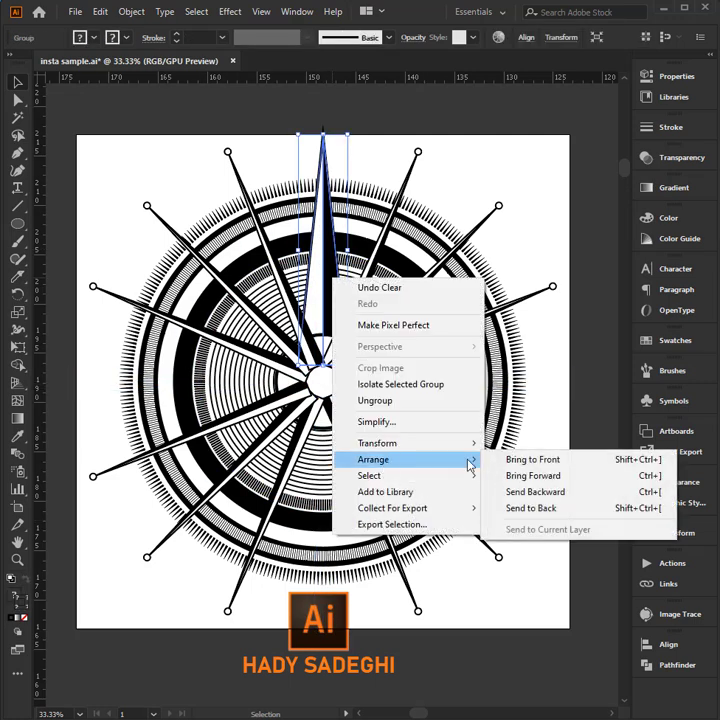
click(535, 460)
Bring the white centre circle to the front over the rays' inner ends
click(369, 383)
right_click(370, 383)
mouse_move(440, 629)
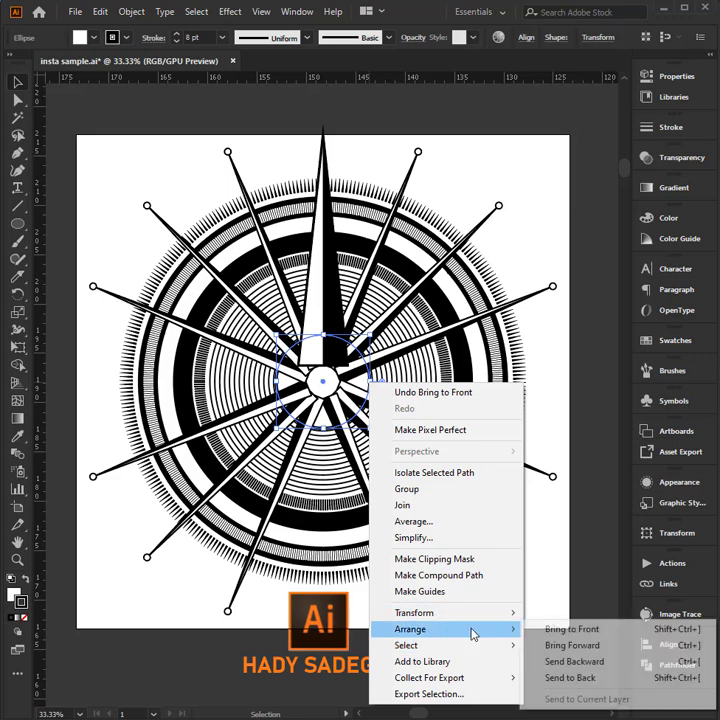
click(565, 628)
click(315, 254)
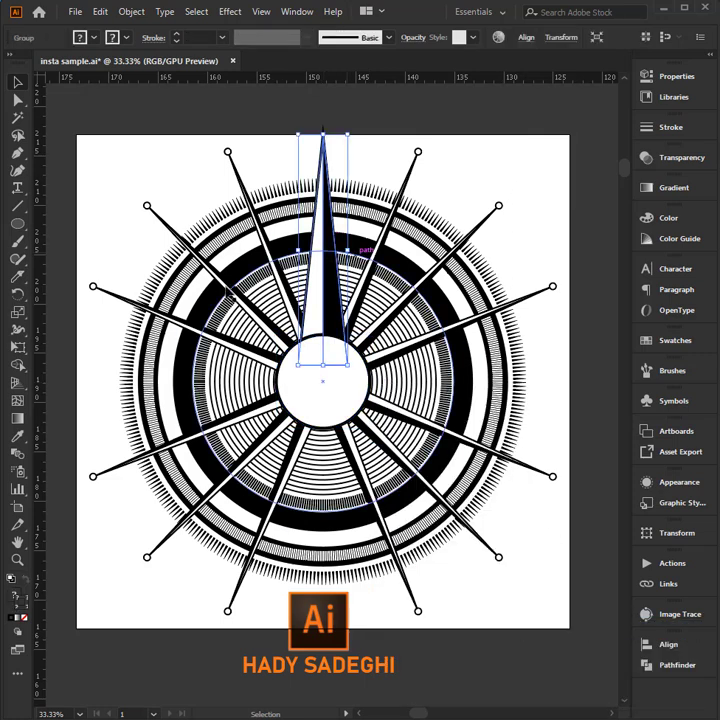
click(18, 293)
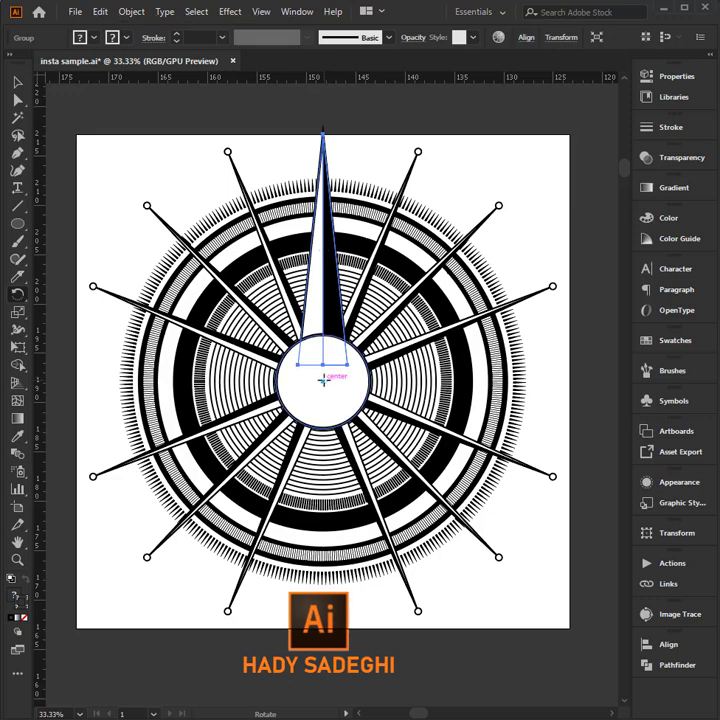
Make 90° rotated copies of the north spike around the centre to point east, south and west
alt+click(323, 380)
text(90)
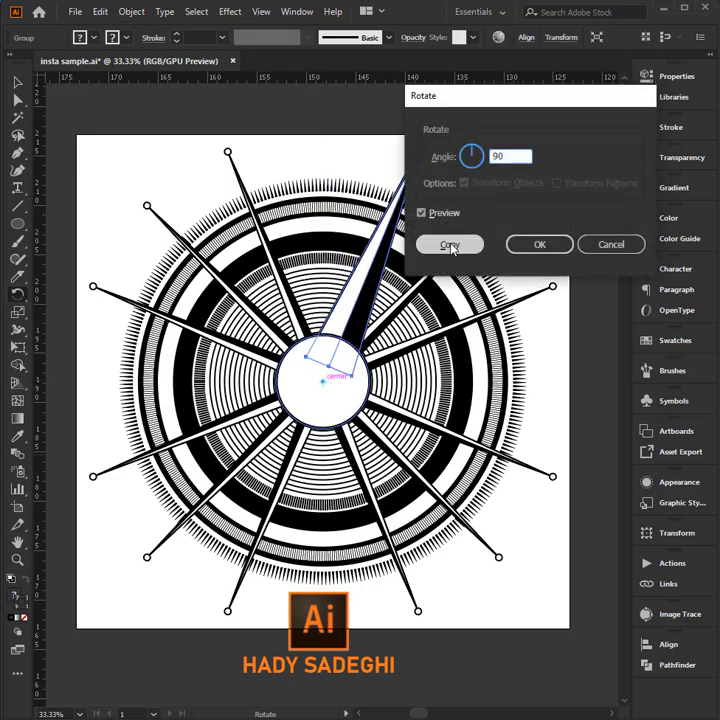
click(450, 244)
key(v)
key(ctrl+d)
key(ctrl+d)
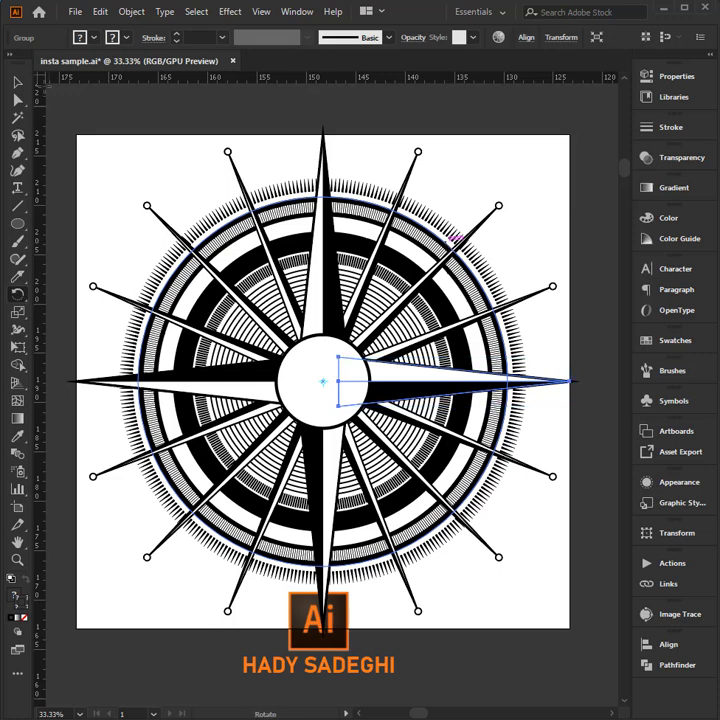
click(442, 166)
drag(471, 154, 476, 159)
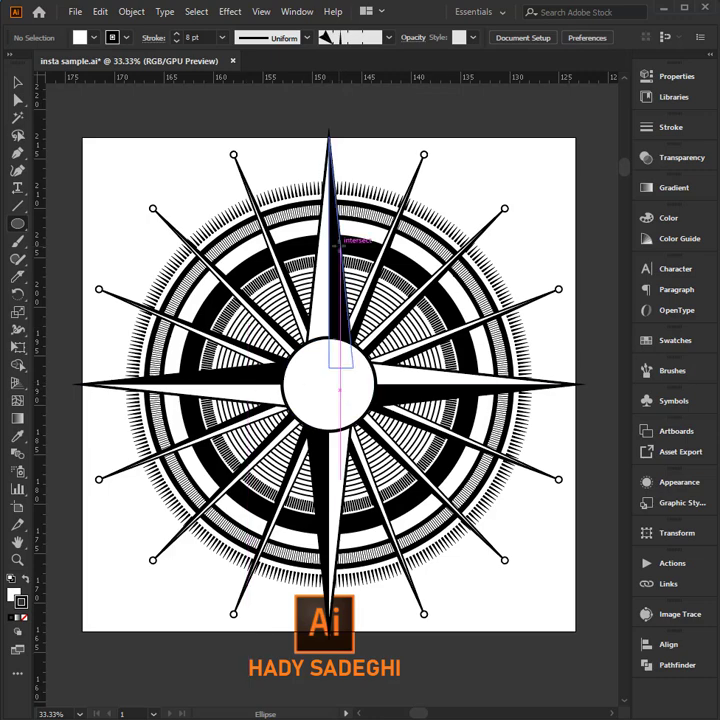
Draw a small circle with no outline on the north spike
scroll(333, 252, up, 3)
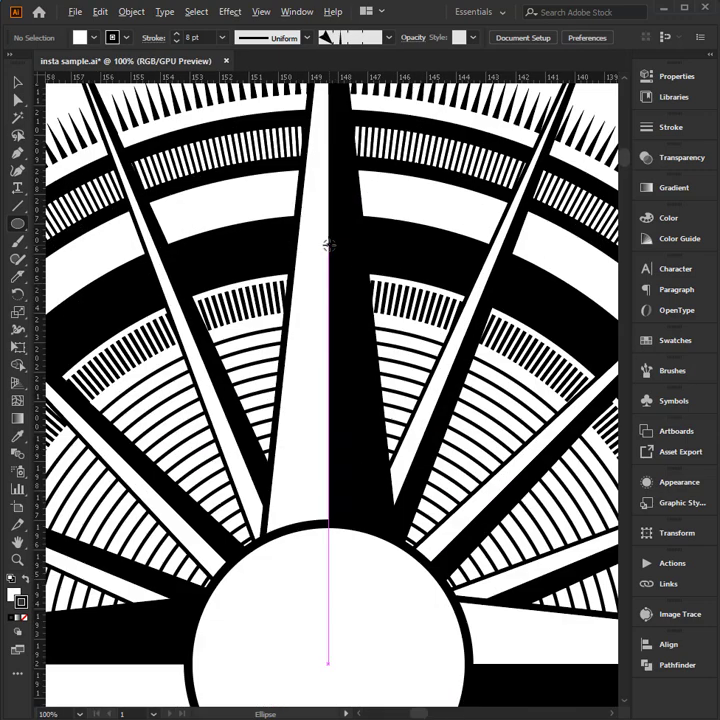
drag(327, 244, 312, 259)
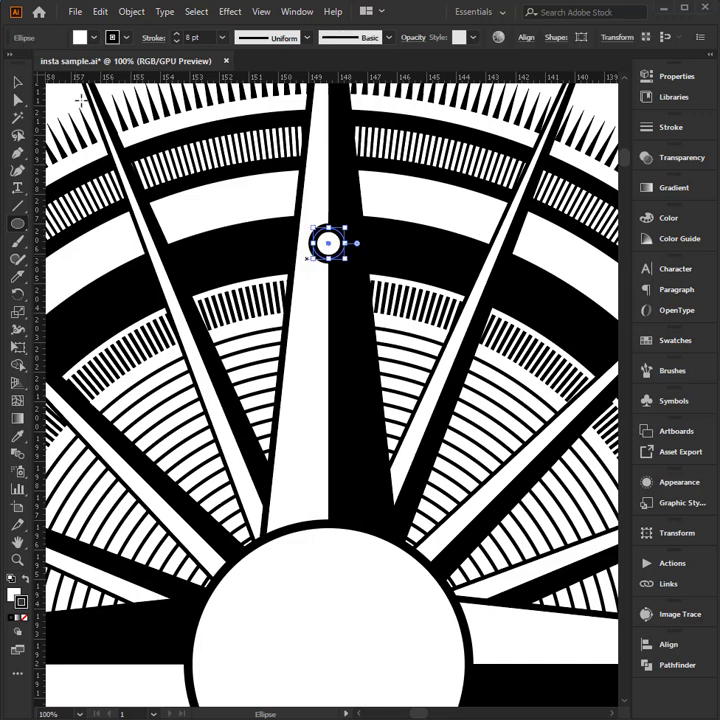
click(125, 37)
click(10, 64)
key(Escape)
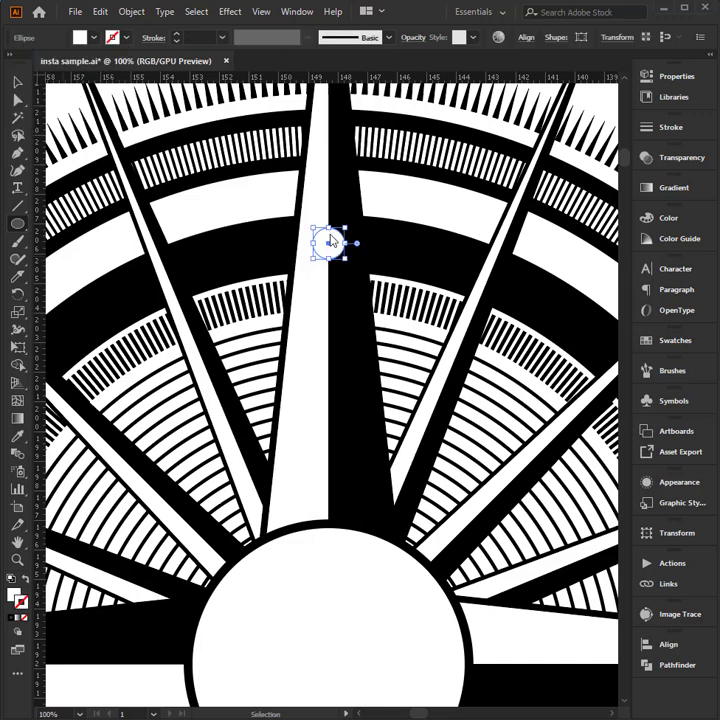
Place the small circle and copies of it along the black band
scroll(415, 276, up, 1)
key(v)
drag(329, 272, 244, 280)
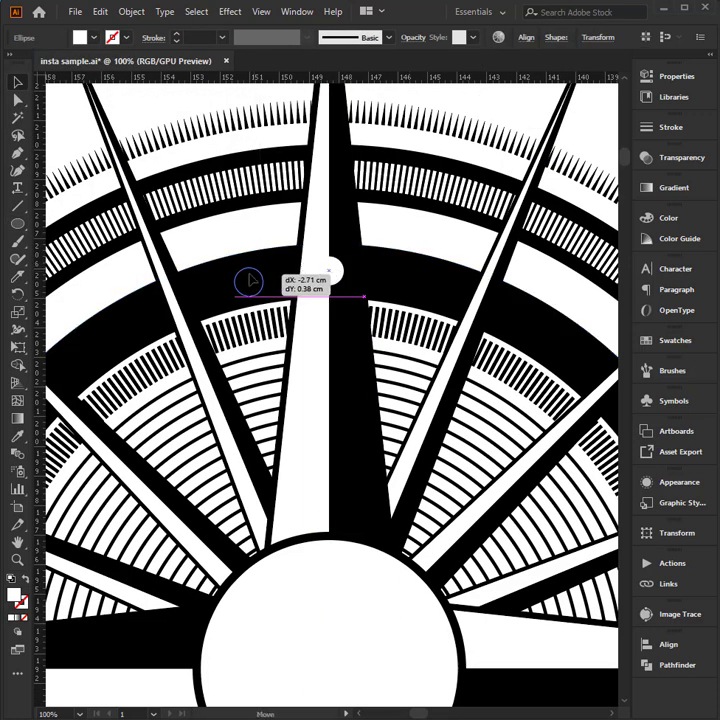
drag(313, 299, 360, 269)
mouse_move(288, 252)
mouse_down()
mouse_move(157, 311)
mouse_move(157, 352)
mouse_move(173, 367)
mouse_up()
key(ctrl+minus)
Group the quarter set of white dots
shift+click(164, 306)
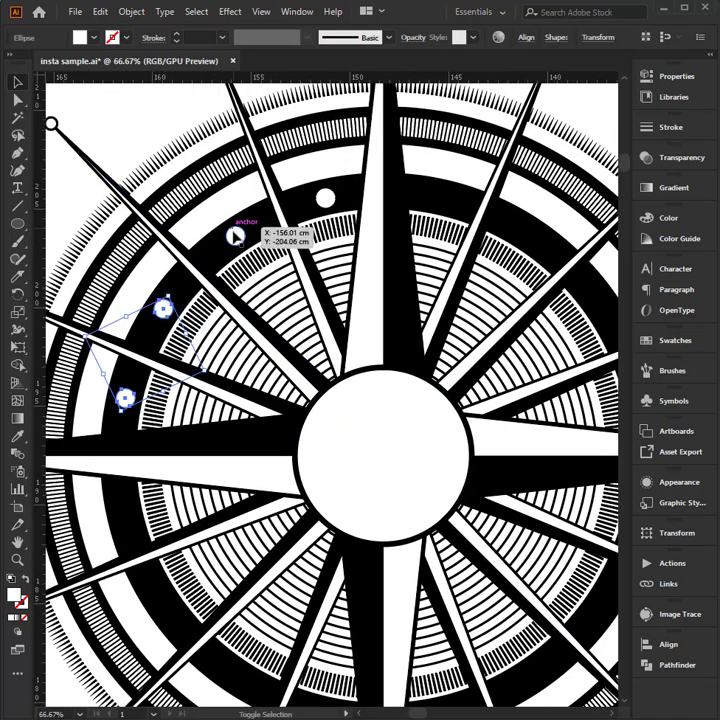
shift+click(237, 235)
shift+click(326, 197)
right_click(331, 199)
click(367, 289)
Copy the dot group at 90° around the compass centre twice more to complete the ring
key(r)
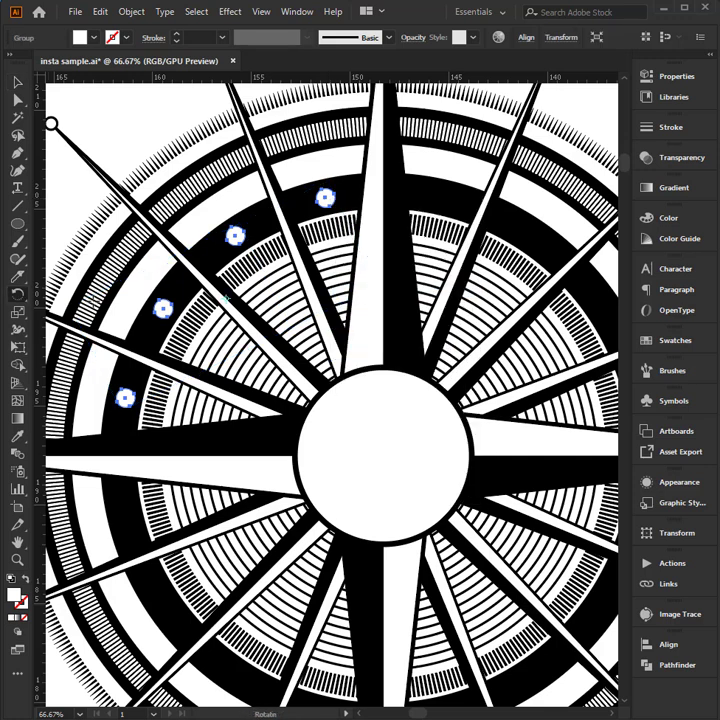
alt+click(385, 457)
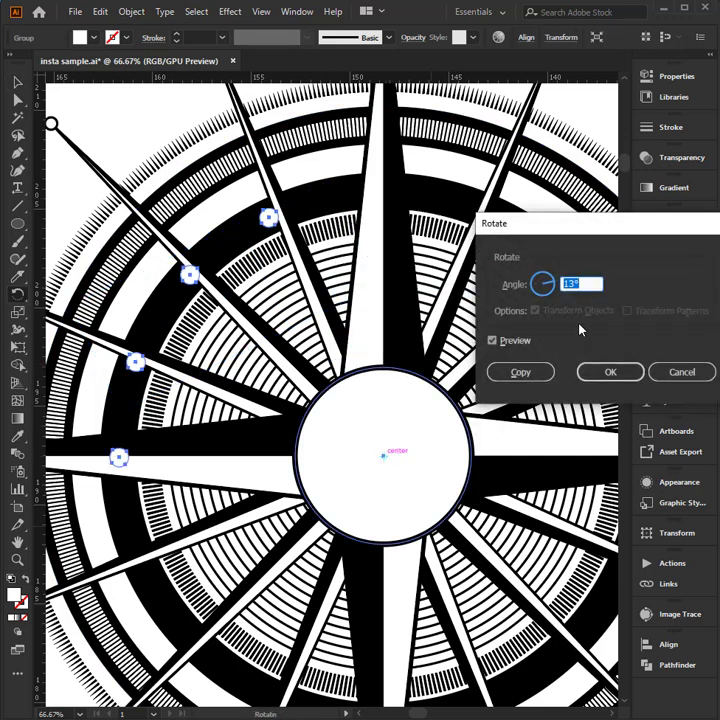
text(90)
click(521, 373)
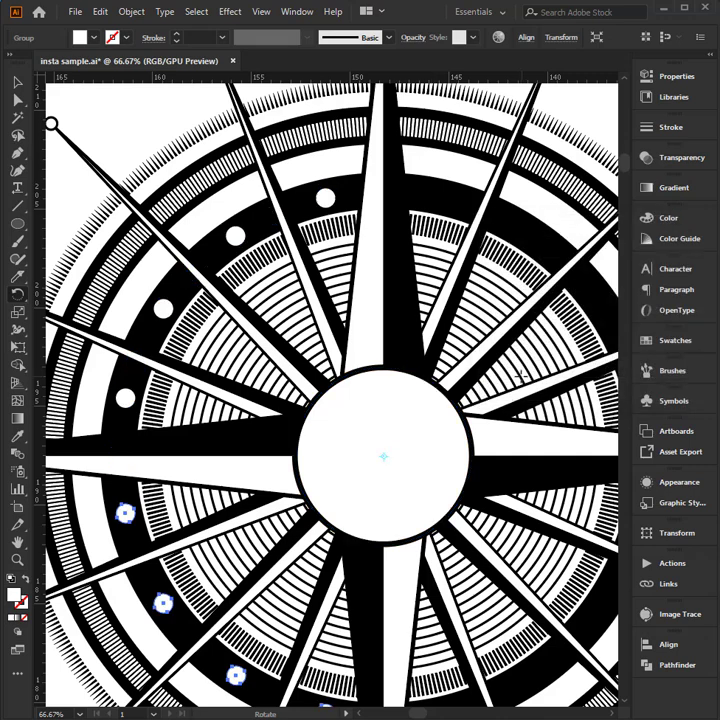
key(ctrl+d)
key(ctrl+d)
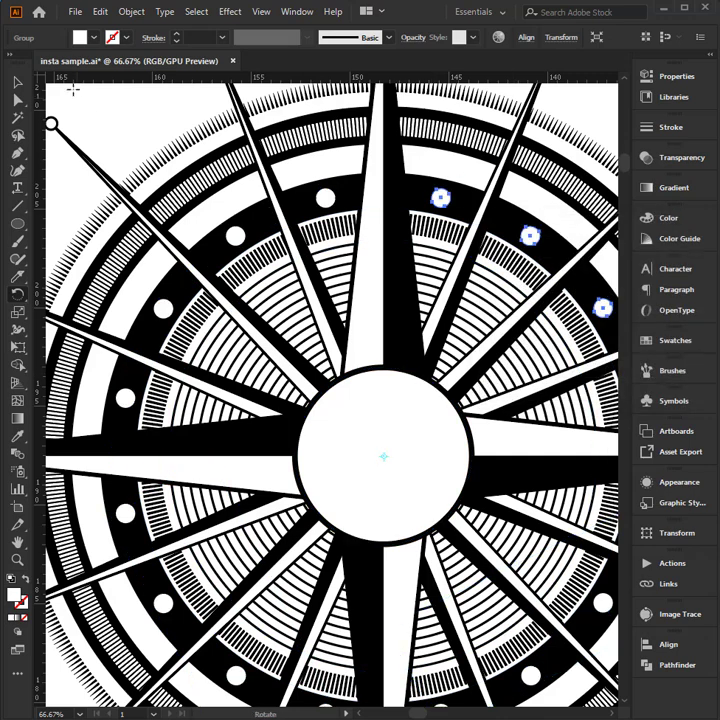
key(ctrl+minus)
key(v)
click(521, 140)
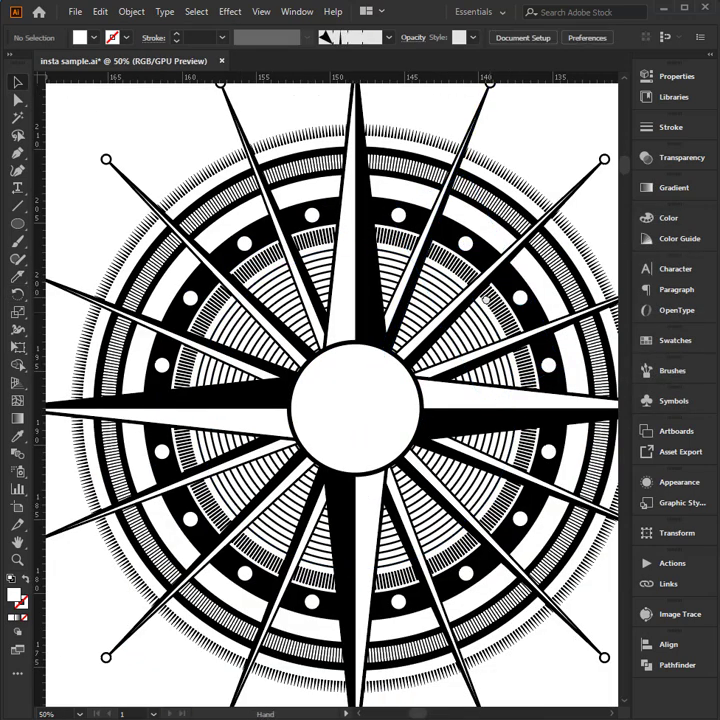
key(ctrl+minus)
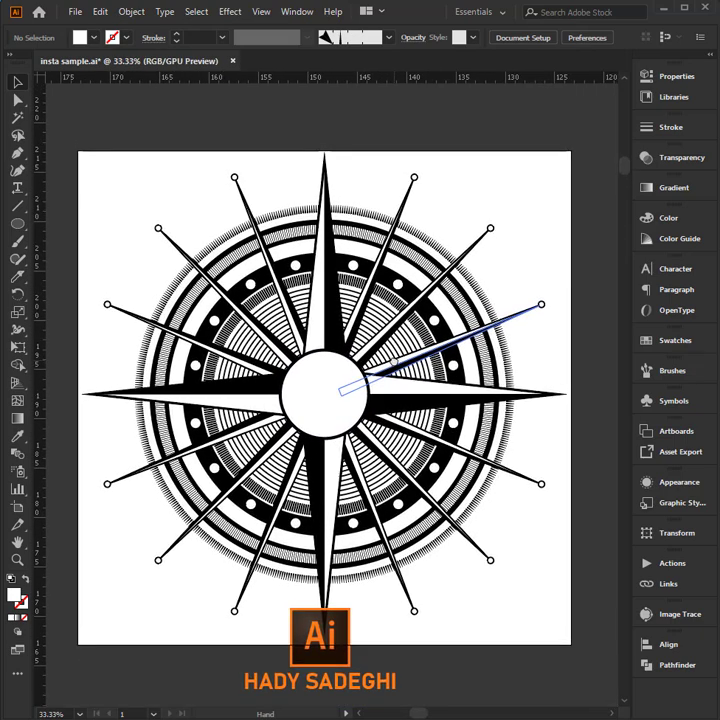
Make a smaller copy inside the centre circle and eyedrop a solid black style onto it
drag(499, 344, 463, 372)
drag(551, 206, 566, 202)
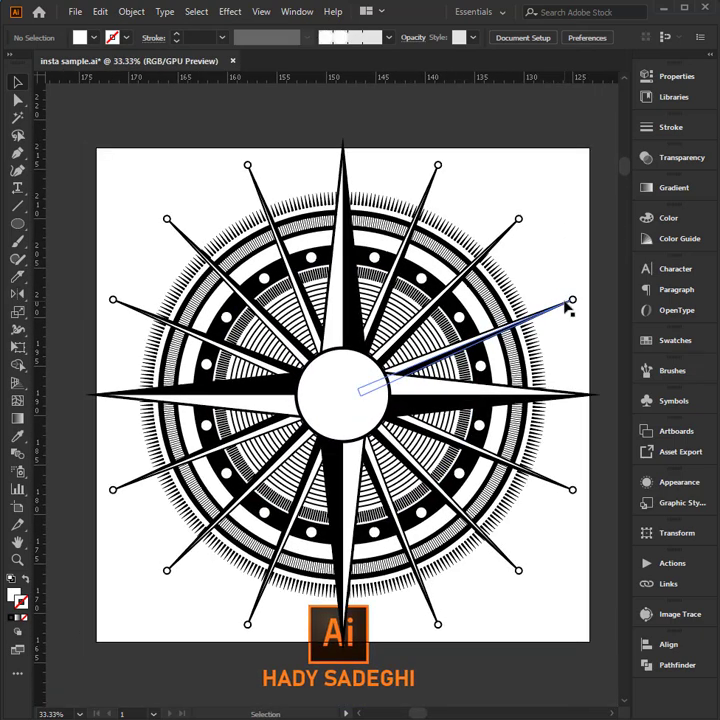
click(362, 378)
drag(343, 395, 380, 370)
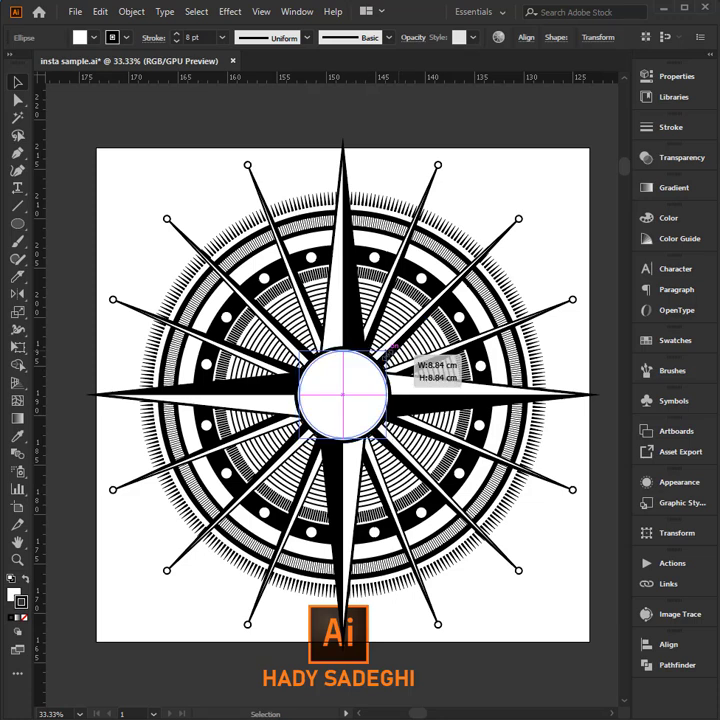
key(i)
click(423, 286)
key(v)
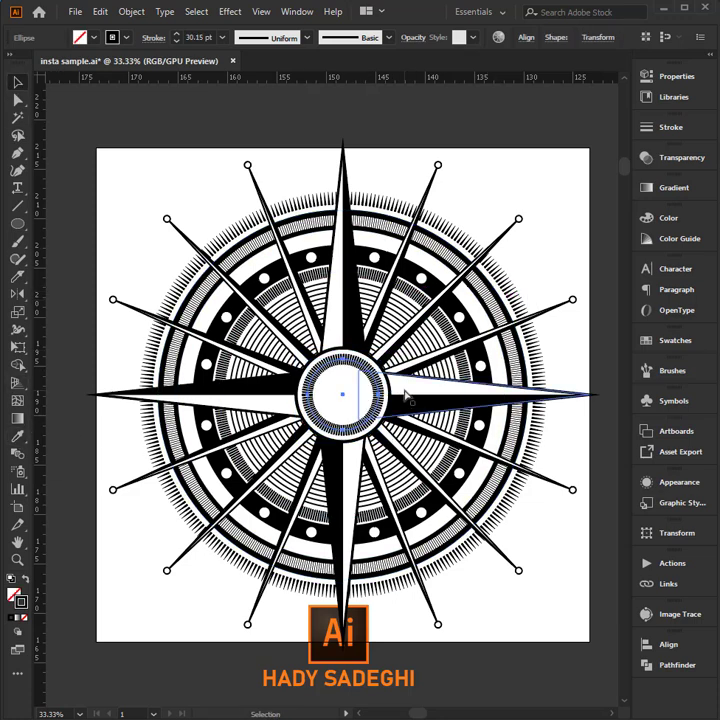
drag(405, 389, 100, 405)
key(i)
click(226, 319)
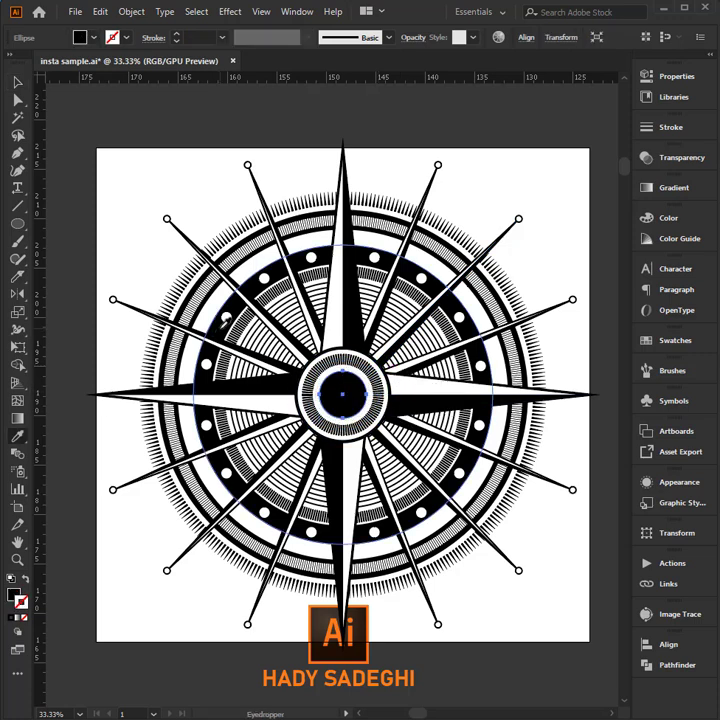
Give the inner circle a white fill and 4 pt black outline, then shrink it to about 2.57 cm
key(v)
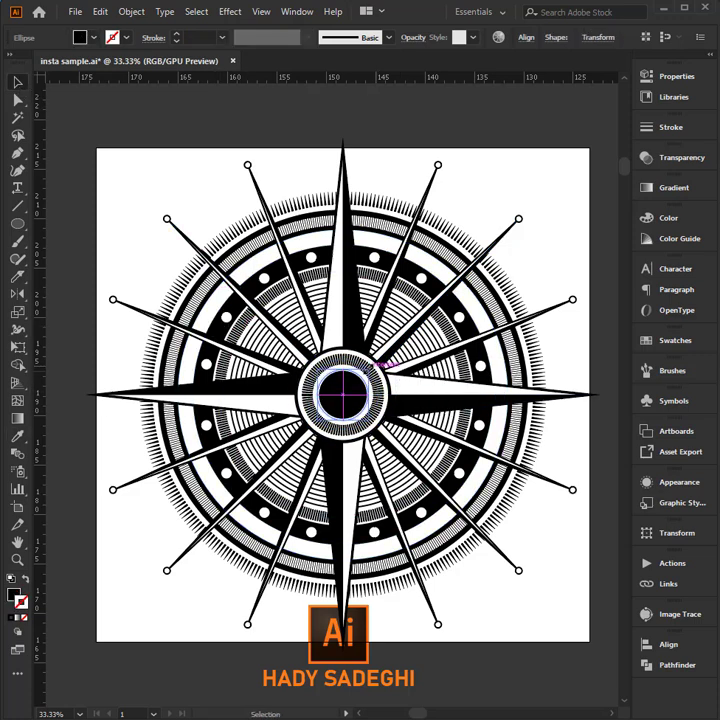
click(661, 345)
click(464, 361)
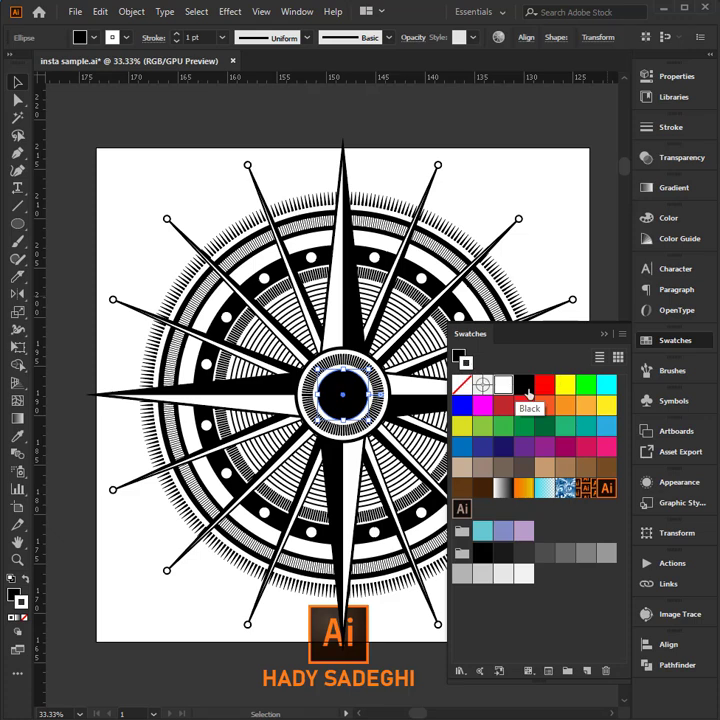
click(523, 385)
click(675, 340)
click(176, 33)
click(176, 33)
click(176, 33)
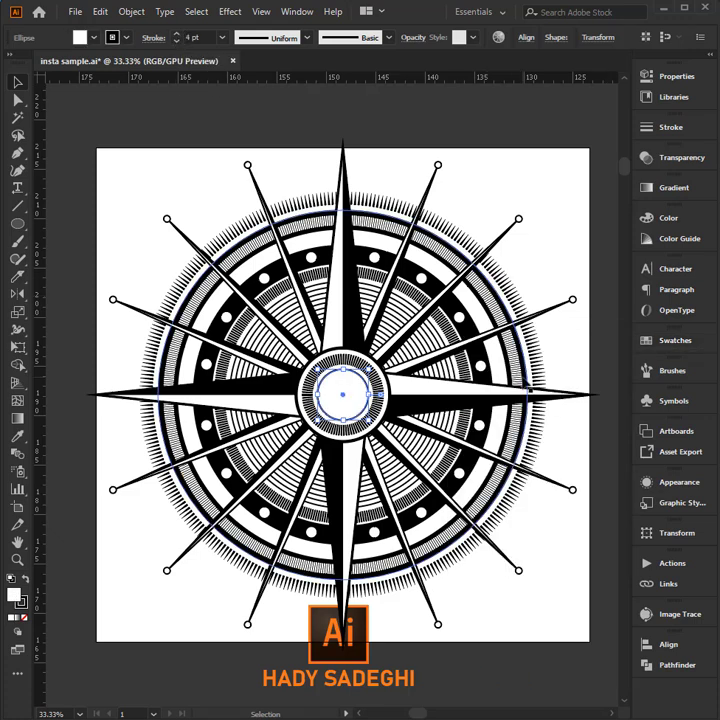
click(17, 99)
key(v)
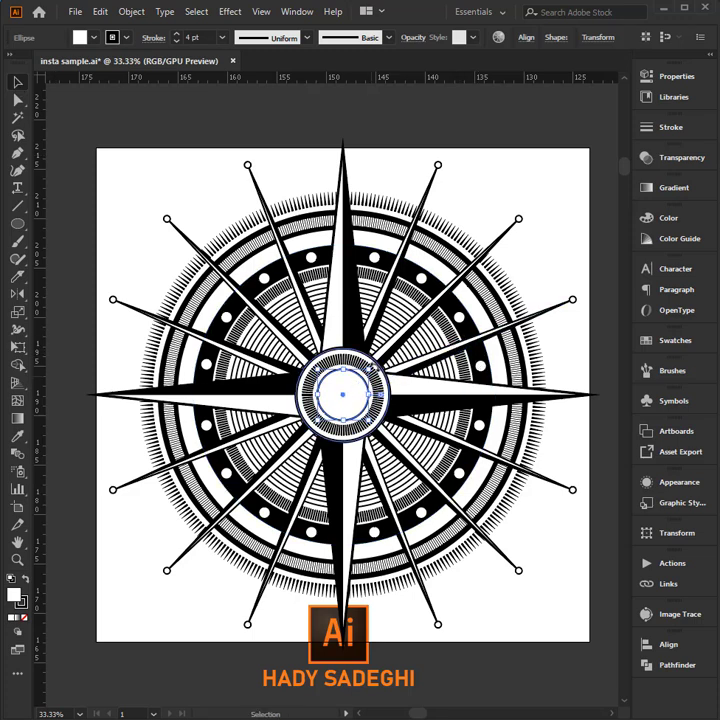
drag(370, 367, 357, 381)
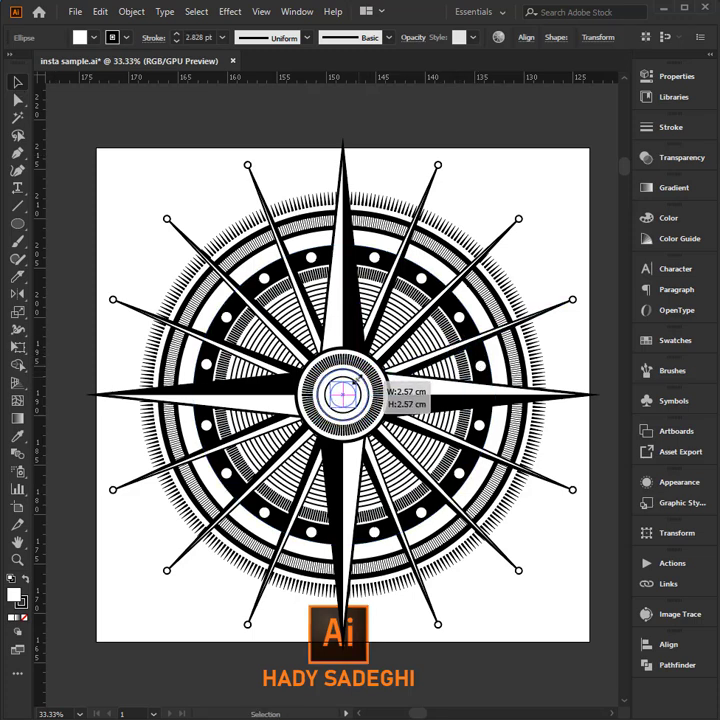
Set the tick Pattern Brush scale to 41% and apply it to the small centre circle's stroke
click(672, 370)
double_click(466, 505)
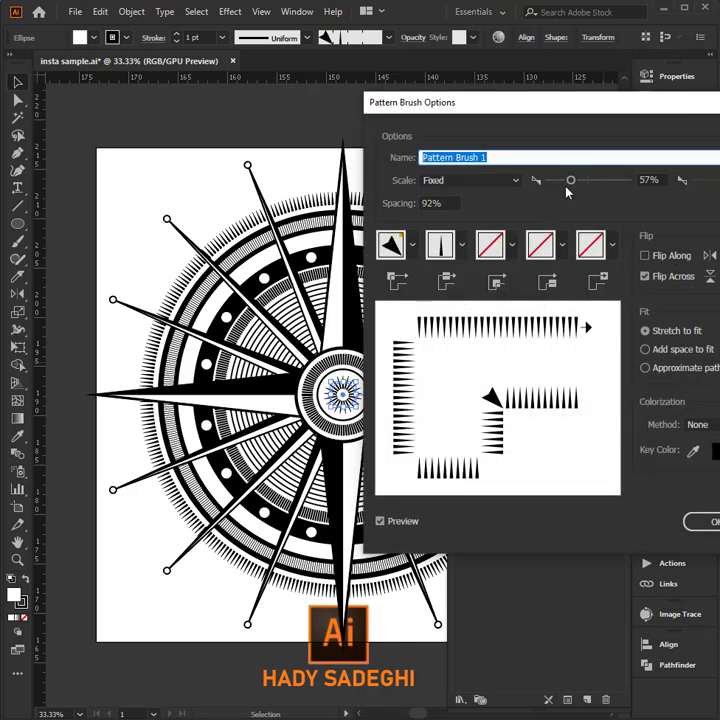
double_click(650, 180)
text(74)
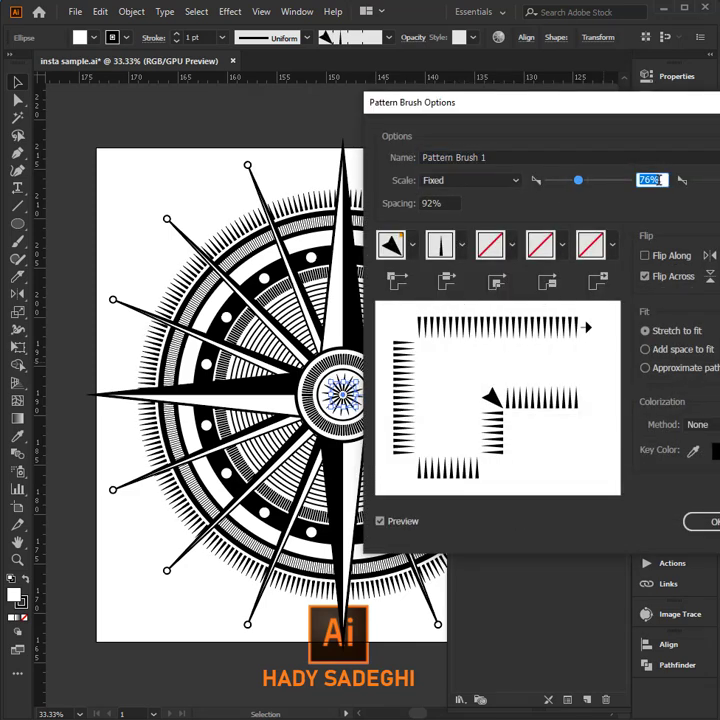
key(Tab)
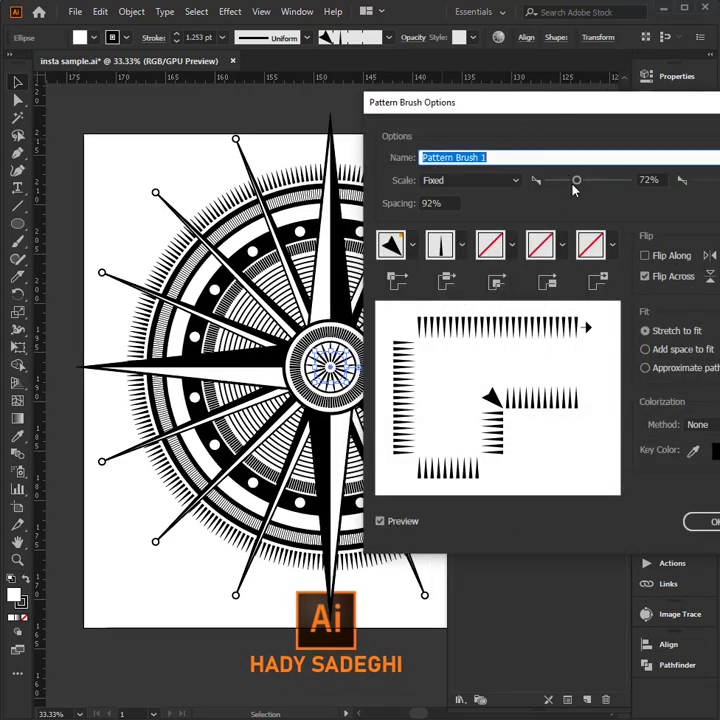
drag(576, 181, 565, 183)
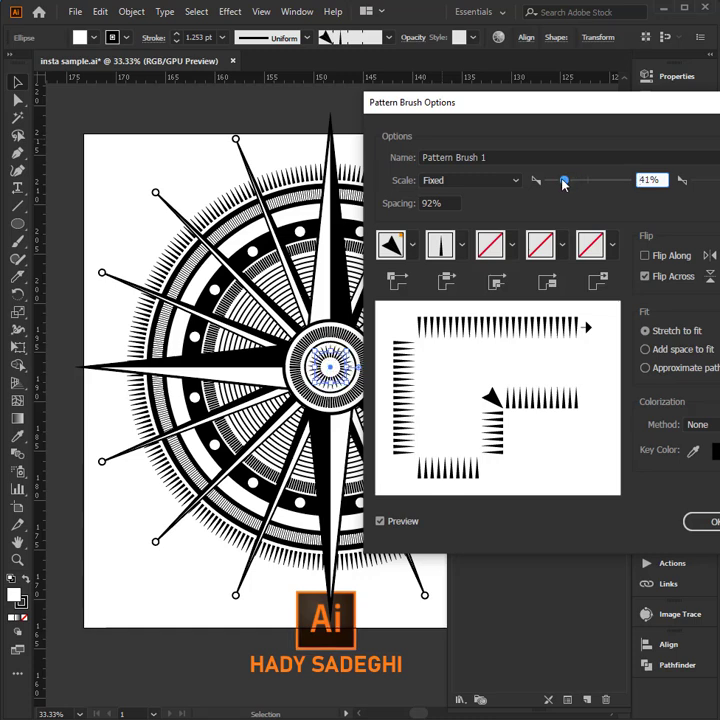
click(714, 526)
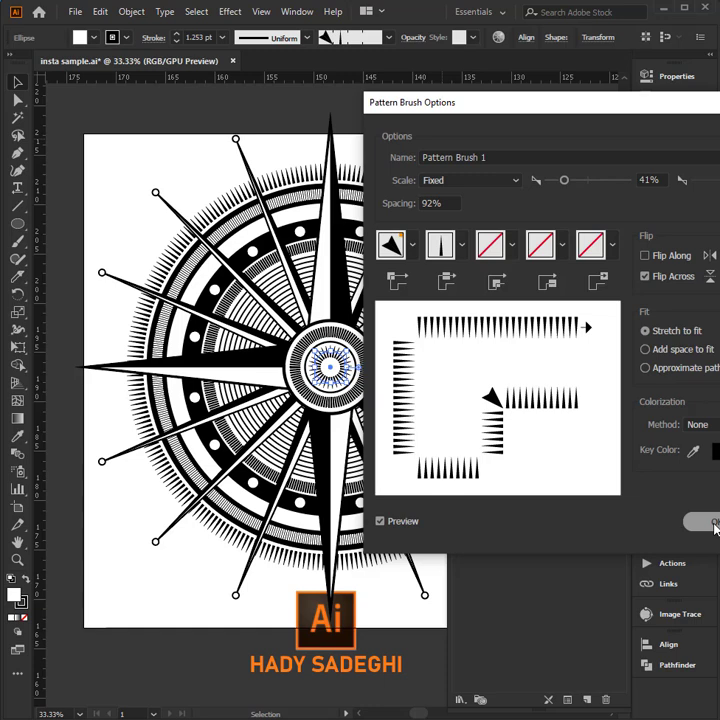
click(341, 388)
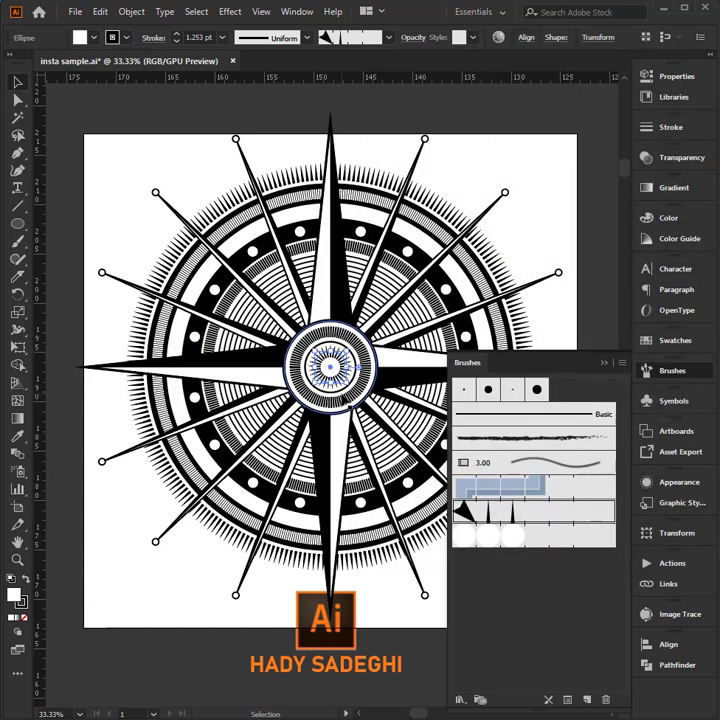
click(583, 379)
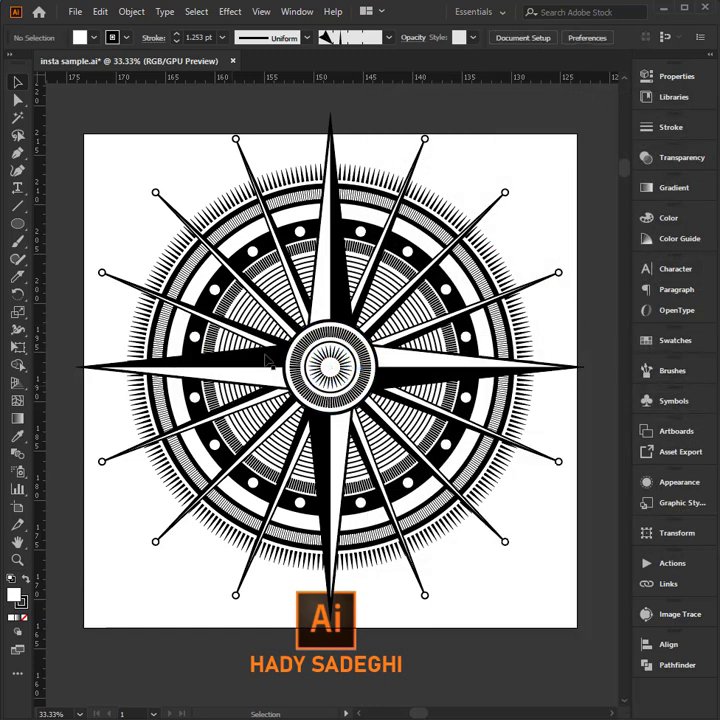
Draw a solid black dot 1.6 cm wide at the compass centre
scroll(335, 365, up, 3)
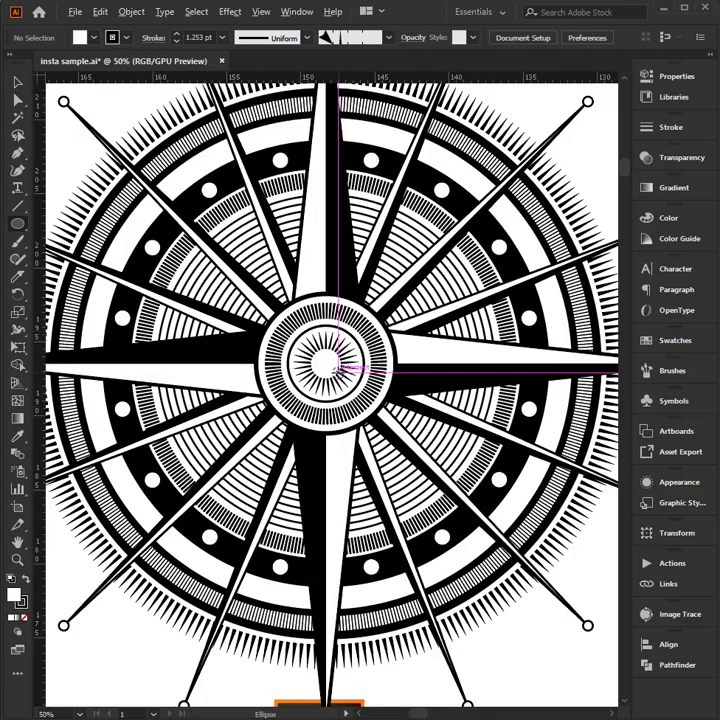
drag(316, 355, 318, 372)
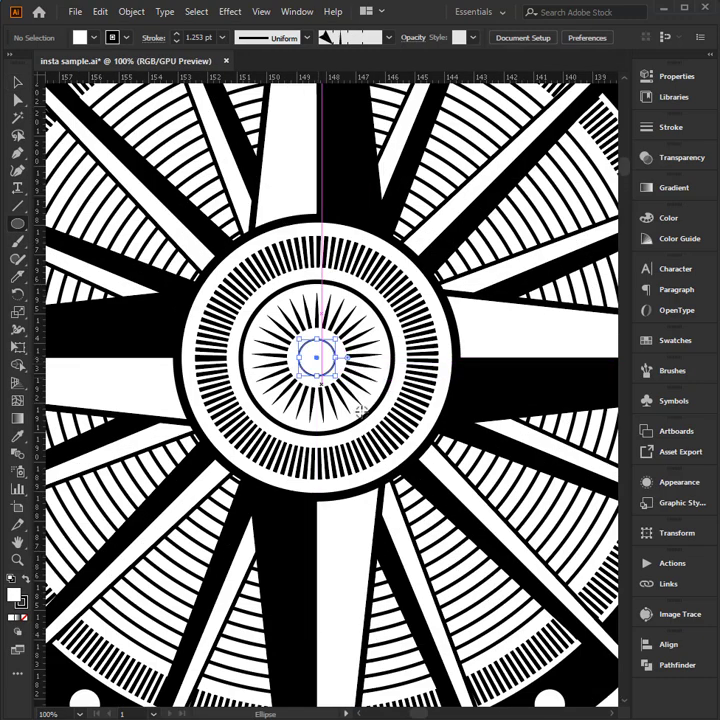
click(17, 437)
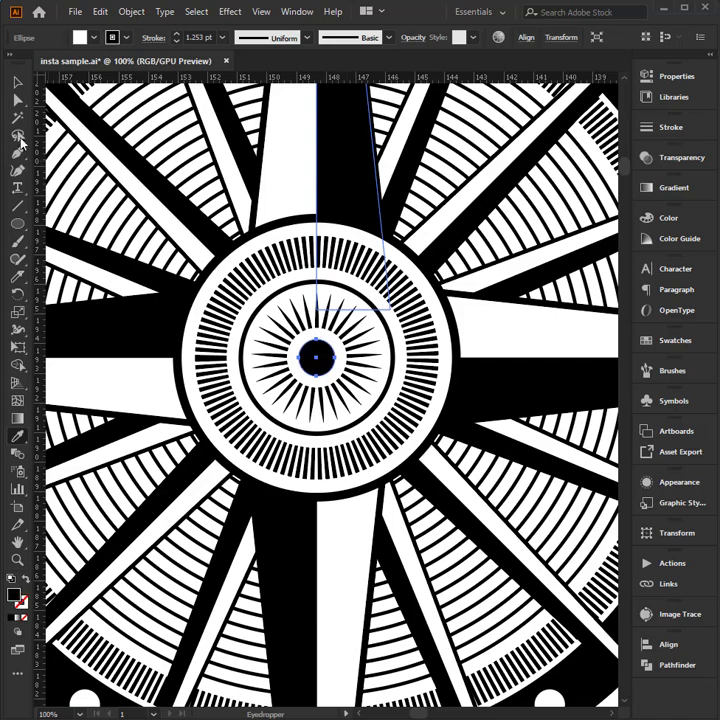
click(352, 156)
click(17, 82)
drag(338, 338, 345, 334)
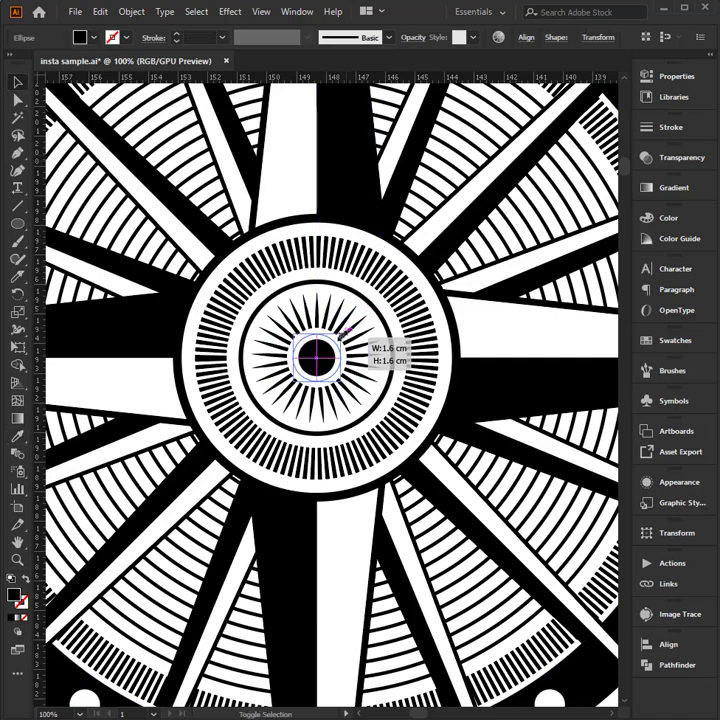
key(ctrl+minus)
key(ctrl+minus)
key(ctrl+minus)
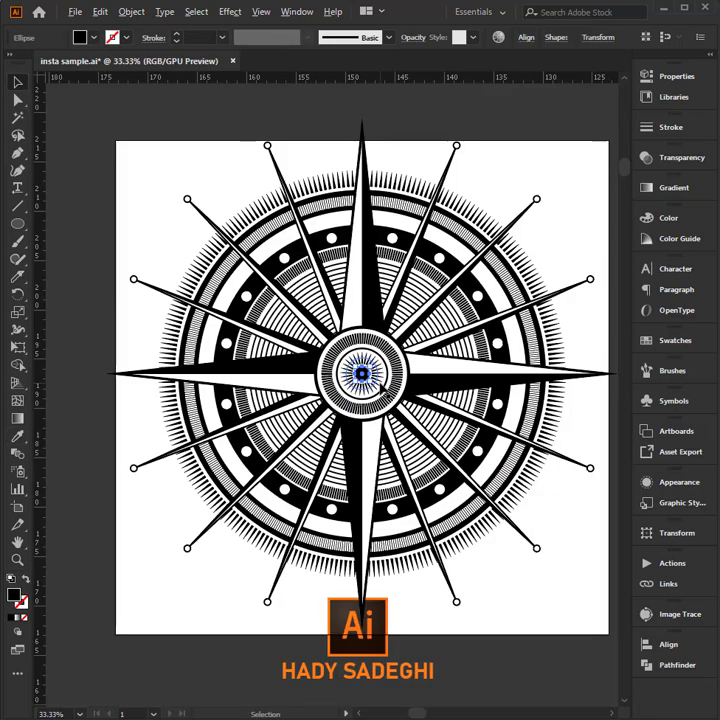
drag(390, 388, 354, 382)
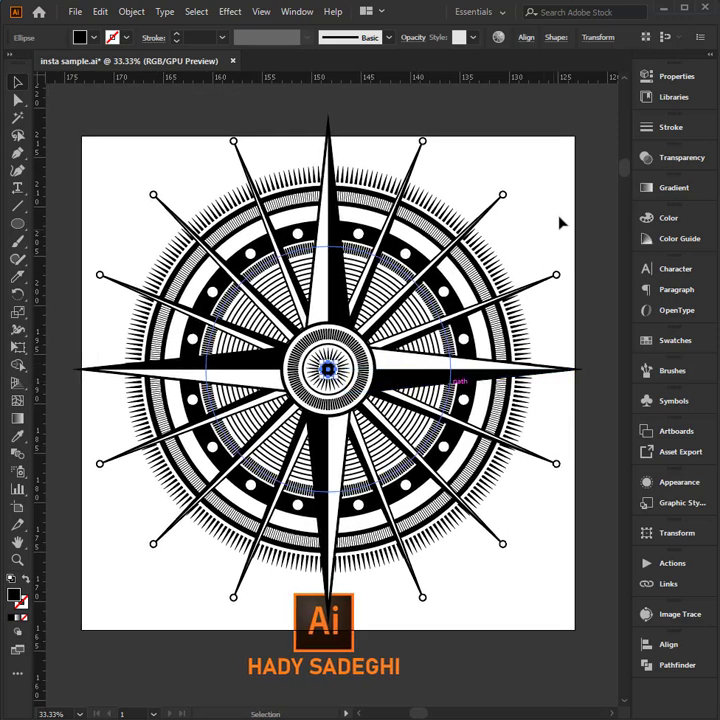
Nudge the logo and caption below the compass slightly downward
click(555, 218)
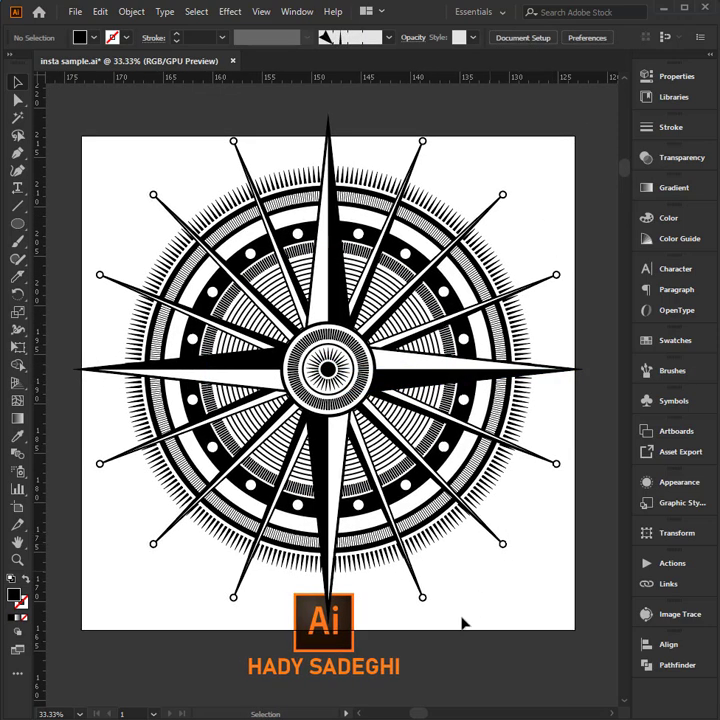
click(372, 665)
key(shift+Down)
key(shift+Down)
key(shift+Down)
key(shift+Down)
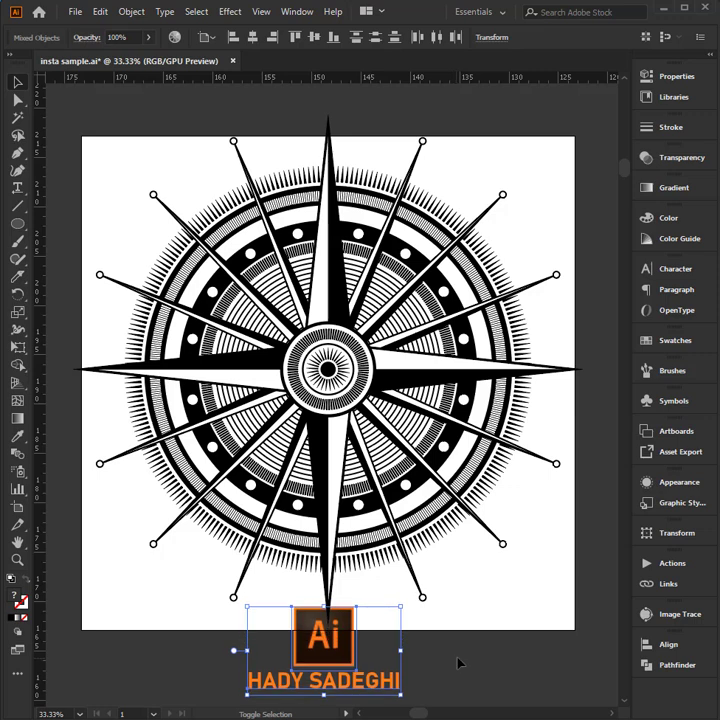
click(505, 633)
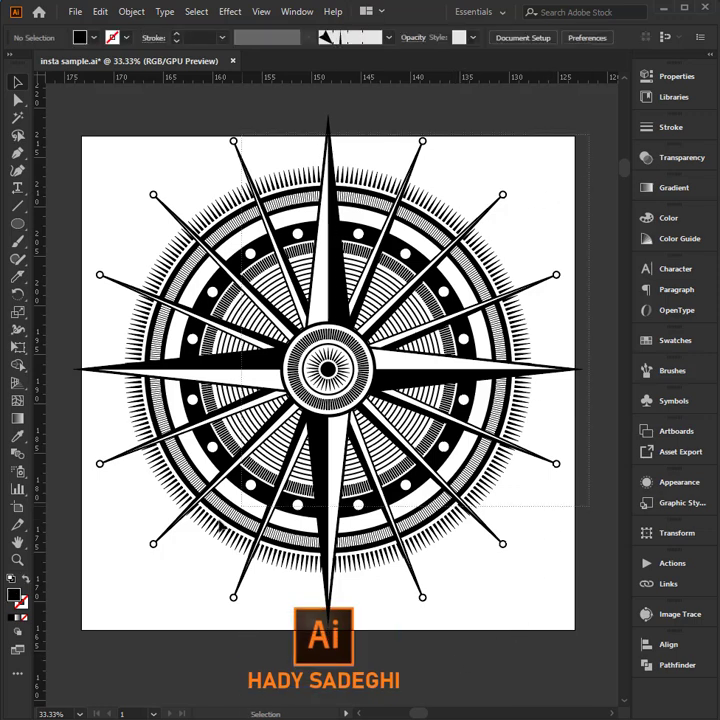
Scale the entire compass artwork down slightly so its spike tips fit inside the artboard
click(492, 312)
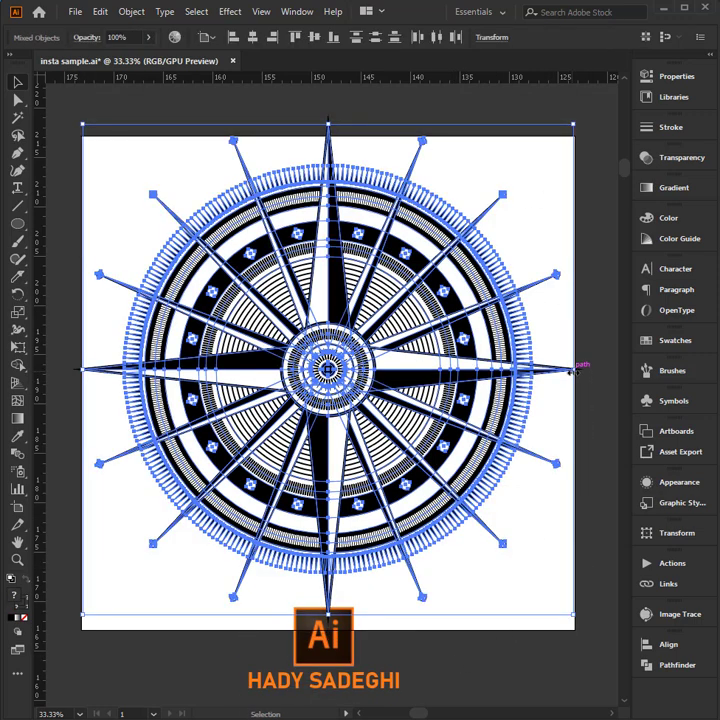
drag(572, 371, 561, 371)
click(480, 148)
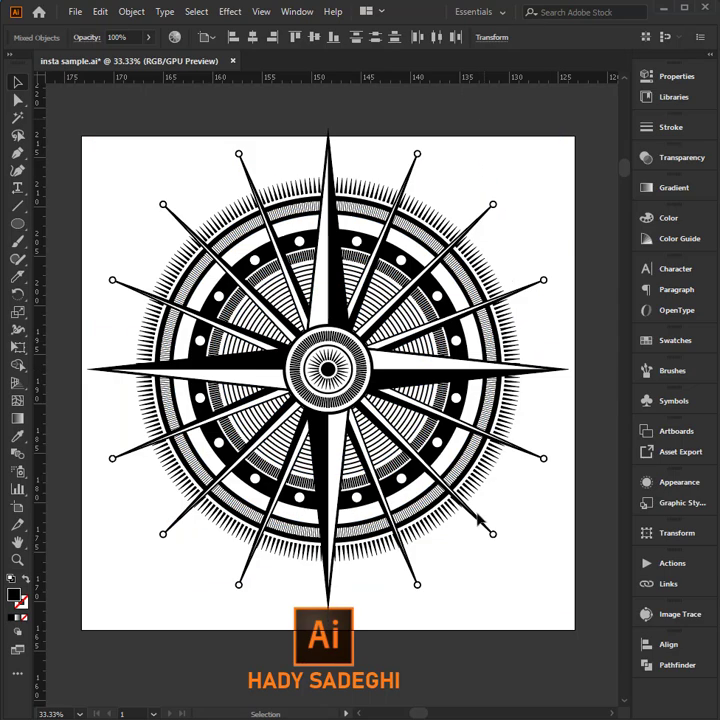